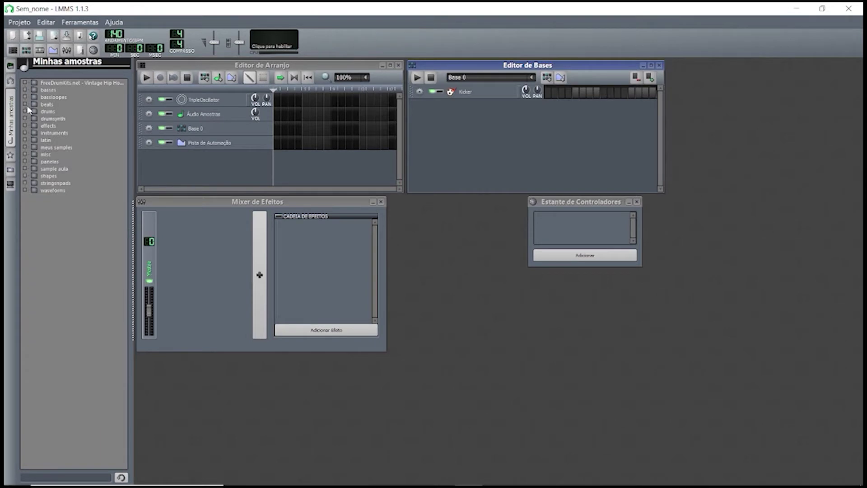
# Expand the FreeDrumKits.net - Vintage Hip Hop folder in the Minhas amostras sample browser.
pyautogui.click(25, 83)
# After previewing KIKWIS.WAV and KICKASS1.WAV, add SNR.WAV as a beat track.
pyautogui.scroll(-20, 73, 182)
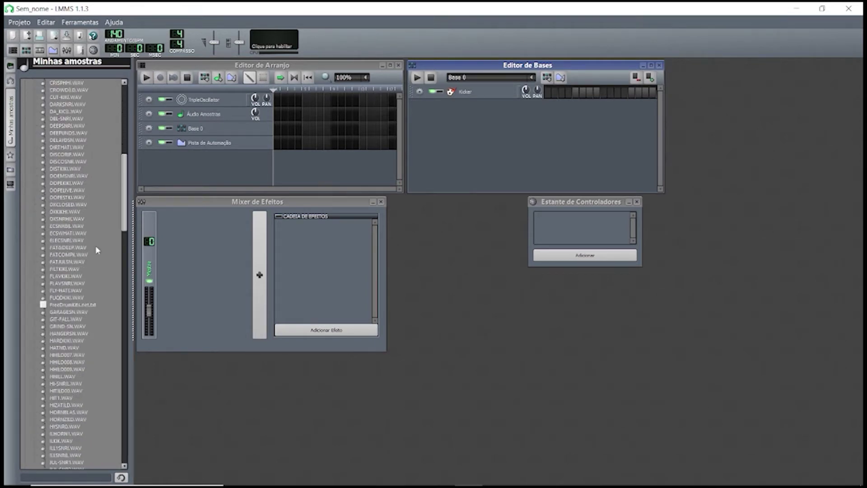
pyautogui.scroll(-5, 96, 262)
pyautogui.click(51, 297)
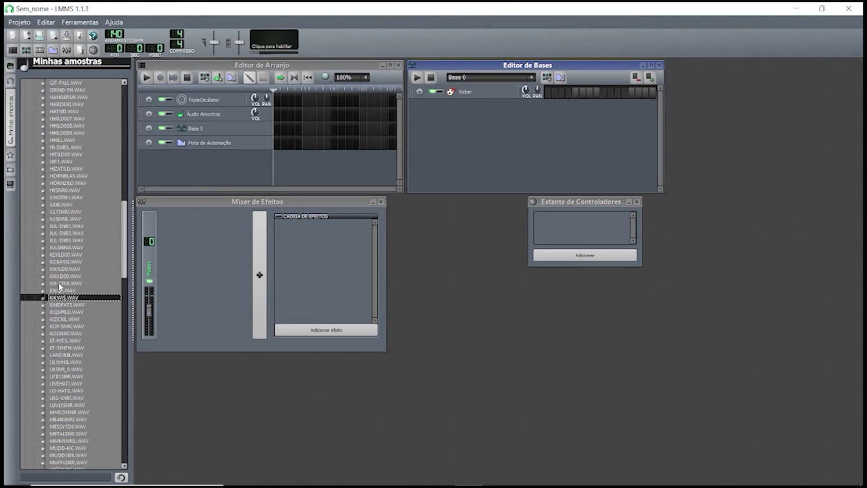
pyautogui.click(65, 262)
pyautogui.scroll(-20, 67, 266)
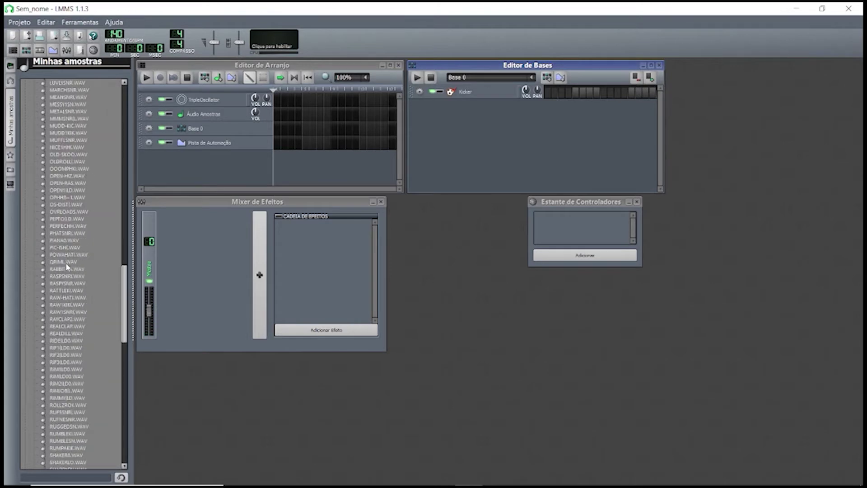
pyautogui.doubleClick(63, 413)
# Audition the other snare samples, then add BASSD.WAV as a beat track.
pyautogui.scroll(-2, 68, 403)
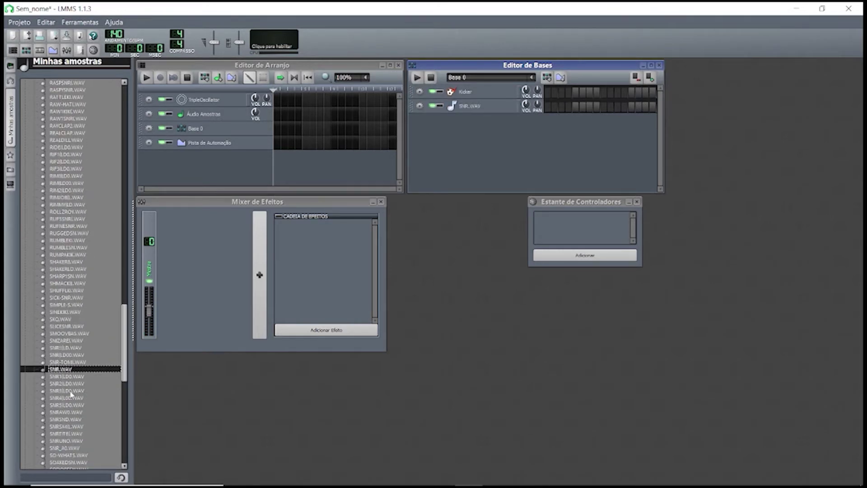
pyautogui.press('Down')
pyautogui.press('Down')
pyautogui.press('Down')
pyautogui.press('Down')
pyautogui.press('Down')
pyautogui.press('Down')
pyautogui.press('Down')
pyautogui.press('Down')
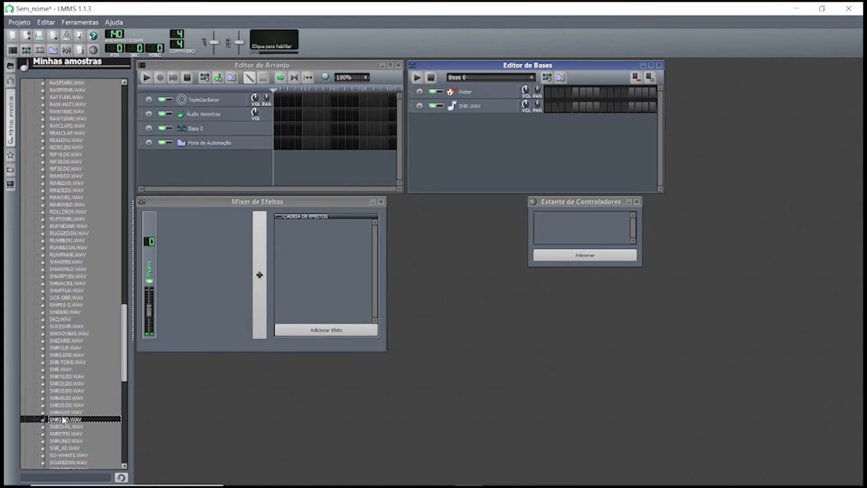
pyautogui.scroll(-16, 70, 421)
pyautogui.scroll(20, 70, 418)
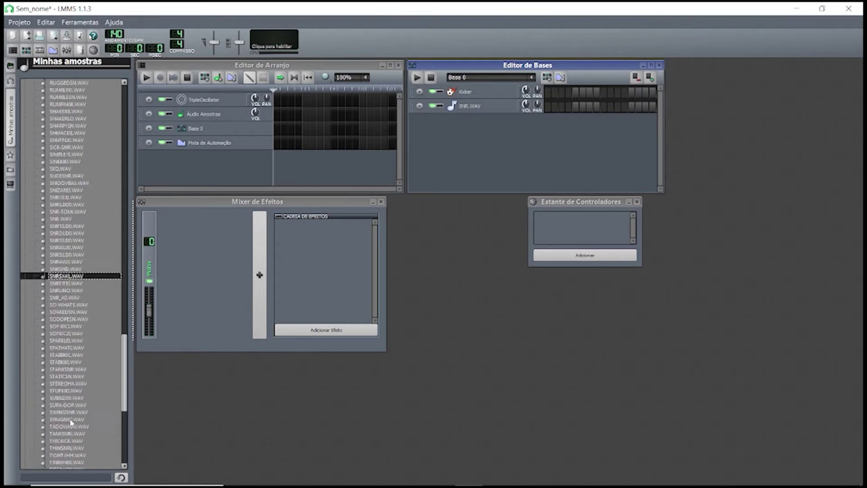
pyautogui.scroll(20, 64, 294)
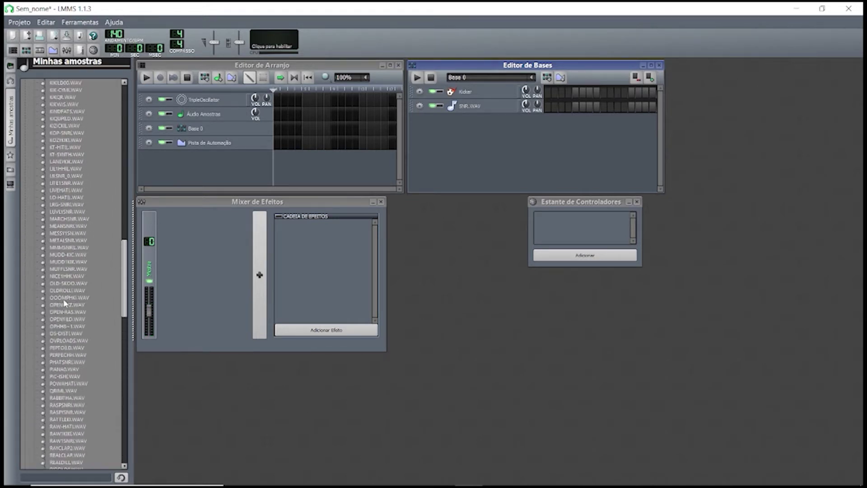
pyautogui.scroll(20, 64, 294)
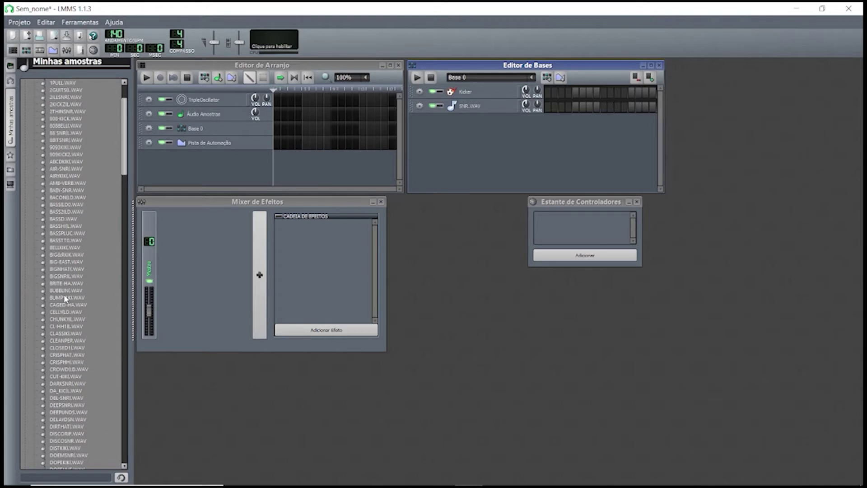
pyautogui.click(66, 219)
pyautogui.doubleClick(56, 220)
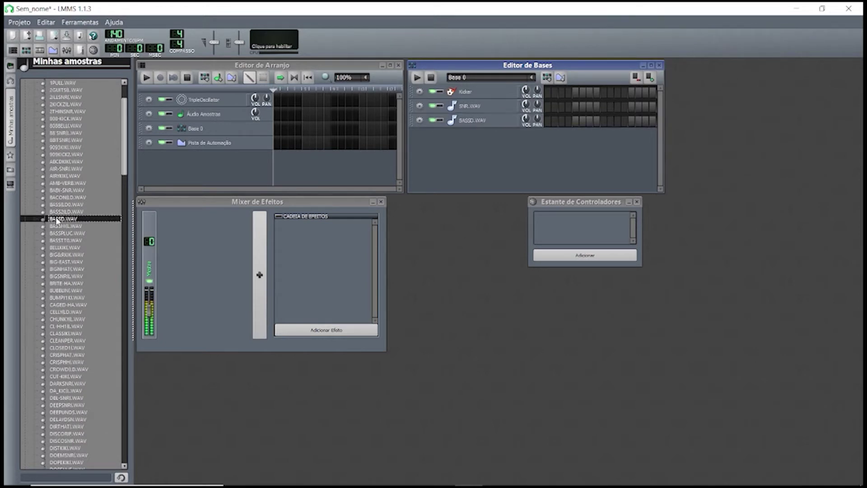
# Preview several kick samples and add the chosen kick, then add SHAKER8.WAV as tracks.
pyautogui.scroll(-20, 68, 294)
pyautogui.click(69, 306)
pyautogui.click(62, 312)
pyautogui.click(61, 319)
pyautogui.click(60, 333)
pyautogui.click(59, 340)
pyautogui.click(59, 355)
pyautogui.click(58, 362)
pyautogui.doubleClick(57, 363)
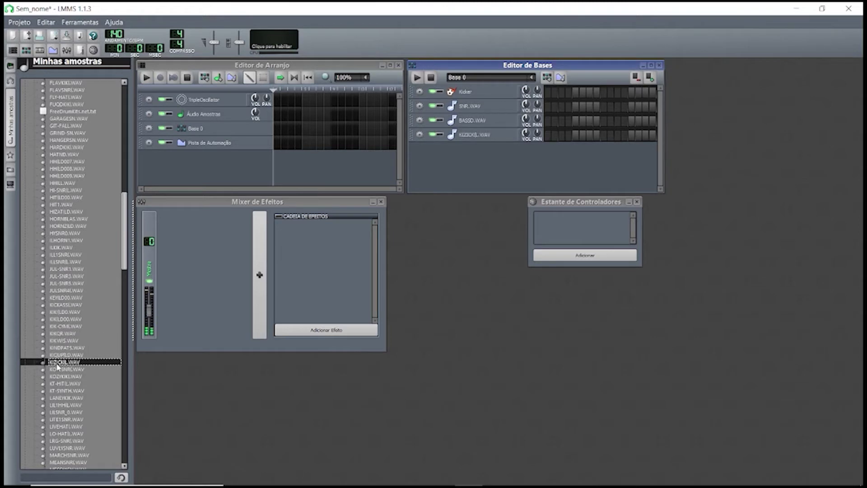
pyautogui.scroll(-20, 89, 297)
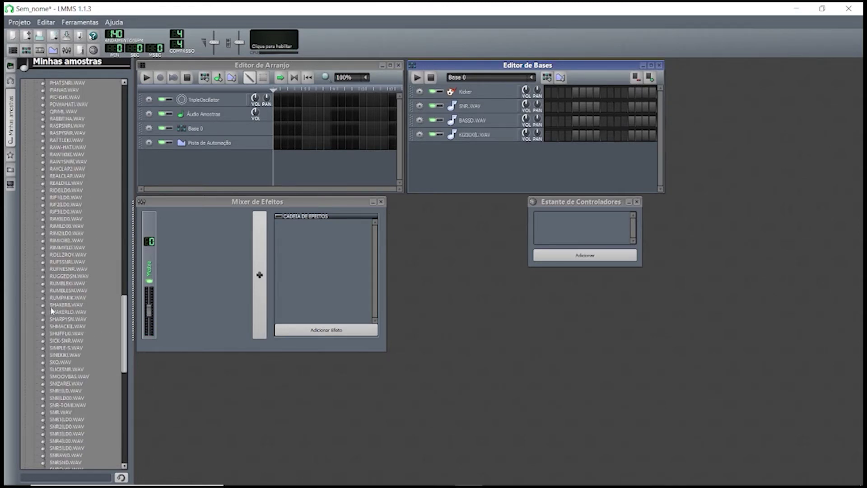
pyautogui.click(53, 306)
pyautogui.doubleClick(52, 306)
# Maximize the beat editor and set bass and kick hits on steps 1 and 3.
pyautogui.click(651, 65)
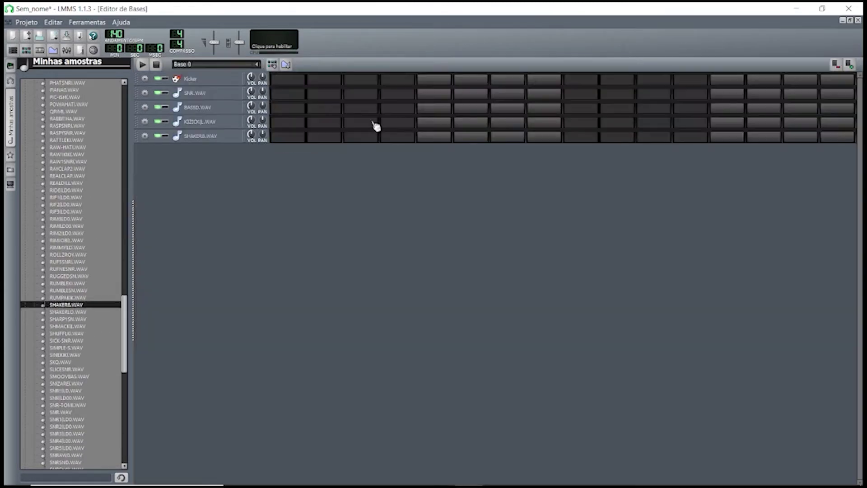
pyautogui.click(287, 108)
pyautogui.click(289, 109)
pyautogui.click(287, 109)
pyautogui.click(287, 123)
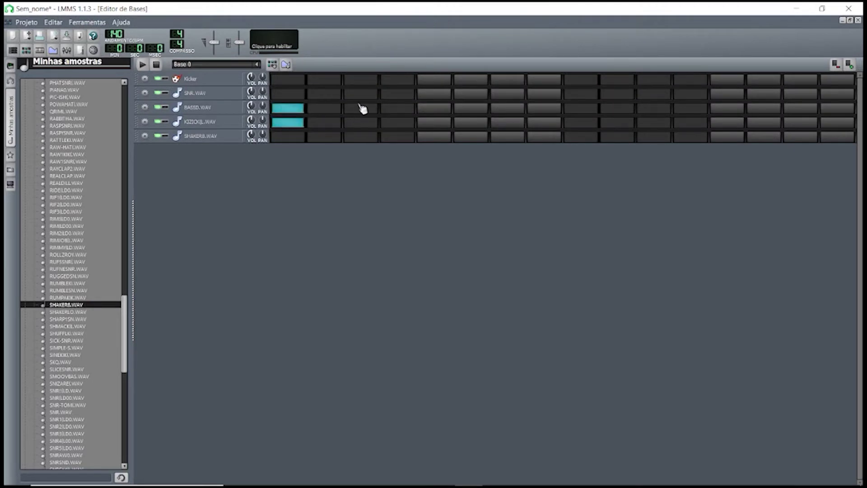
pyautogui.click(361, 108)
pyautogui.click(361, 122)
# Add bass and kick on step 6 and snare hits between steps 5 and 13.
pyautogui.click(435, 95)
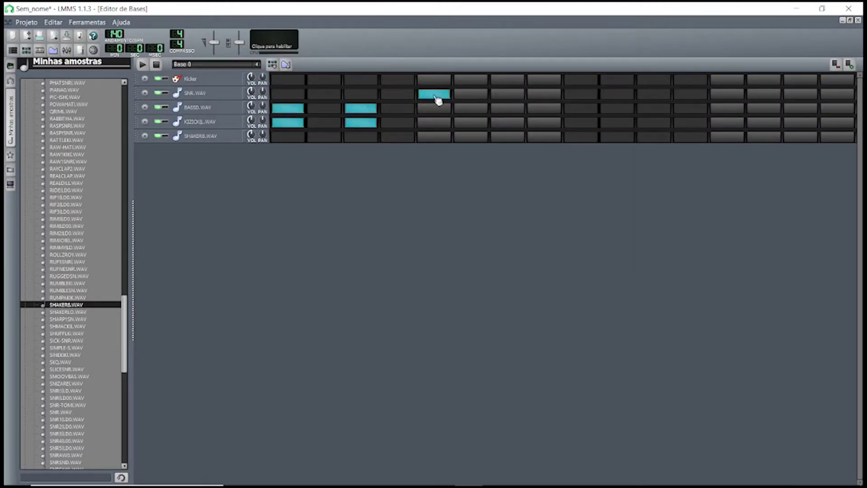
pyautogui.click(471, 122)
pyautogui.click(470, 108)
pyautogui.click(508, 94)
pyautogui.click(581, 94)
pyautogui.click(508, 94)
pyautogui.click(544, 94)
pyautogui.click(582, 94)
pyautogui.click(618, 94)
pyautogui.click(691, 94)
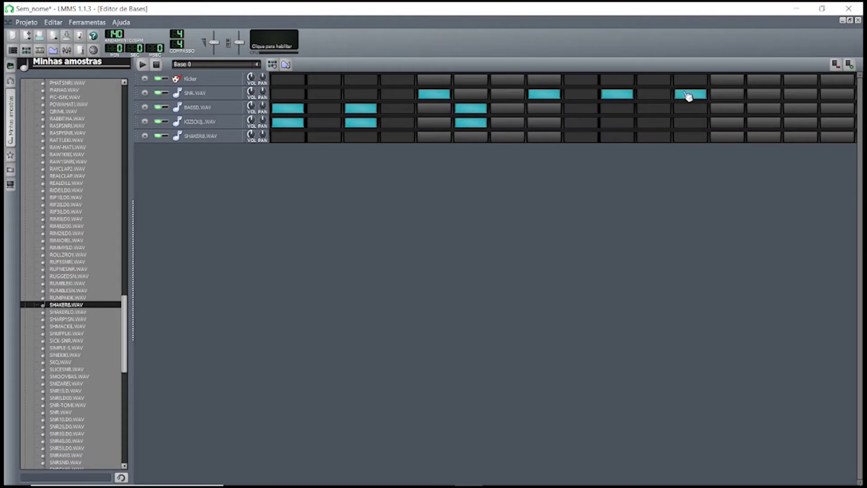
pyautogui.click(727, 94)
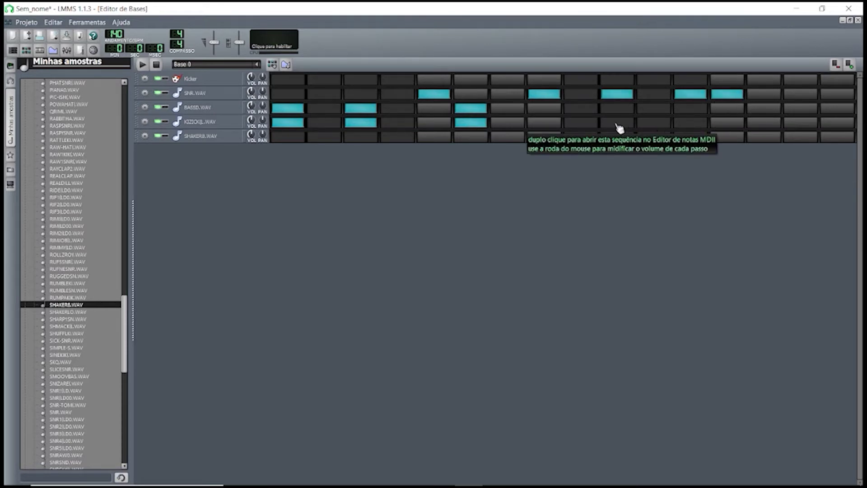
# Add bass and kick on step 9, shaker on every odd step, then stop playback.
pyautogui.click(581, 109)
pyautogui.click(581, 123)
pyautogui.click(288, 136)
pyautogui.click(361, 136)
pyautogui.click(434, 136)
pyautogui.click(507, 136)
pyautogui.click(581, 136)
pyautogui.click(655, 136)
pyautogui.click(728, 136)
pyautogui.click(801, 136)
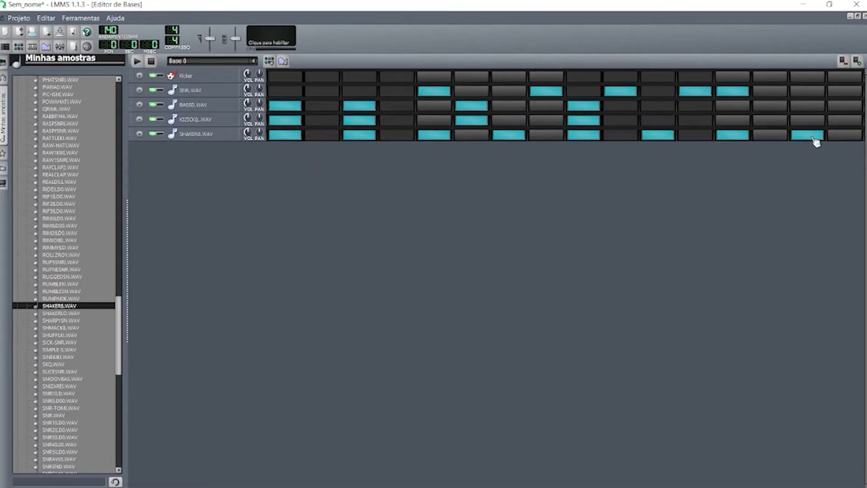
pyautogui.click(137, 62)
# Open the BASSD.WAV pattern in the MIDI note editor.
pyautogui.rightClick(285, 122)
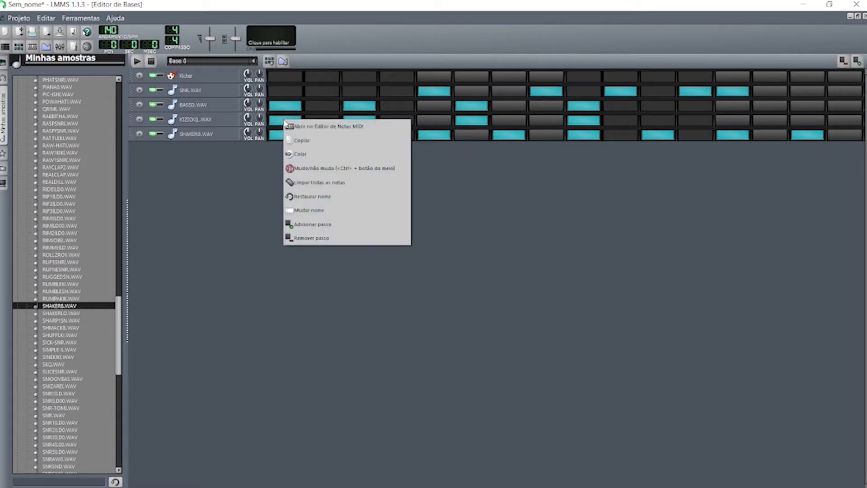
pyautogui.click(268, 108)
pyautogui.rightClick(284, 108)
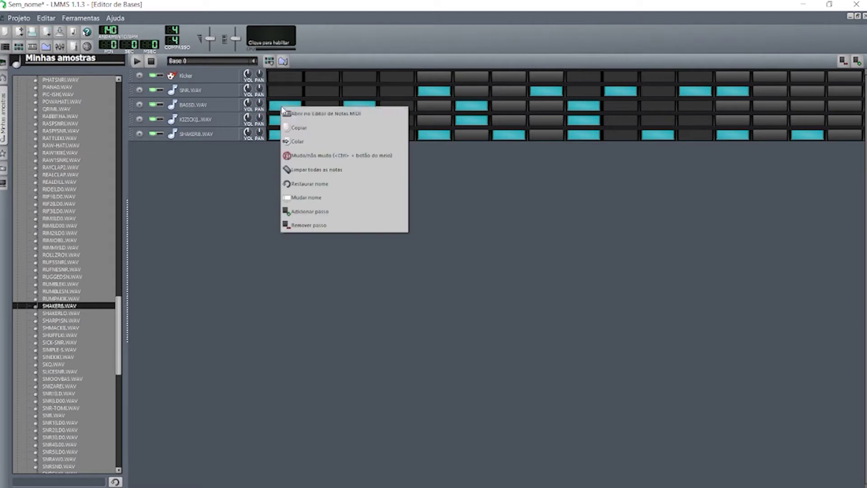
pyautogui.click(300, 112)
# Drag two BASSD.WAV notes to new pitches, play the pattern, and stop back in the beat grid.
pyautogui.moveTo(174, 168); pyautogui.dragTo(171, 196)
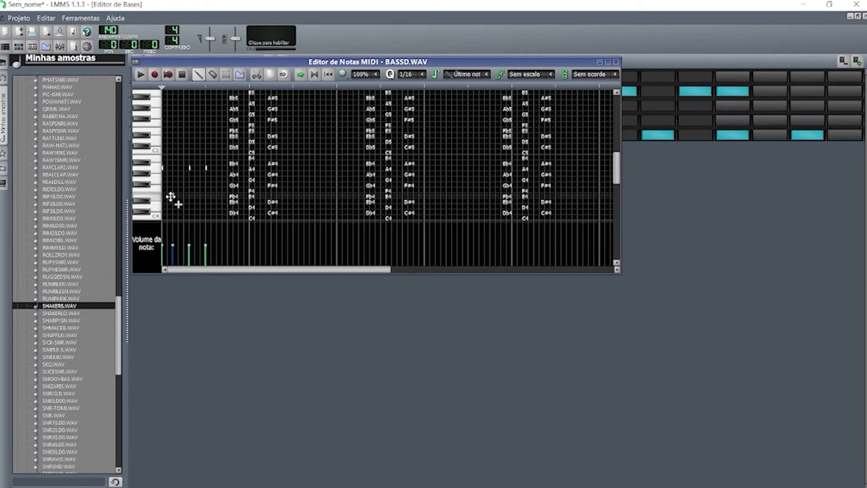
pyautogui.moveTo(206, 169); pyautogui.dragTo(206, 209)
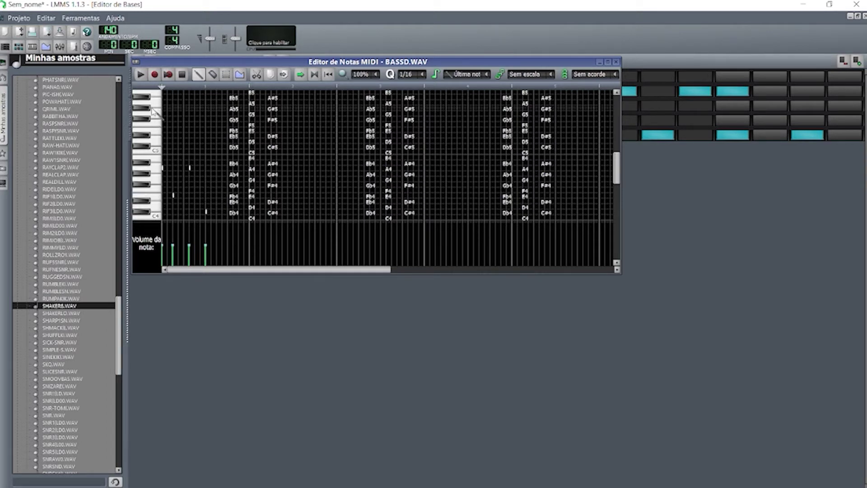
pyautogui.click(140, 75)
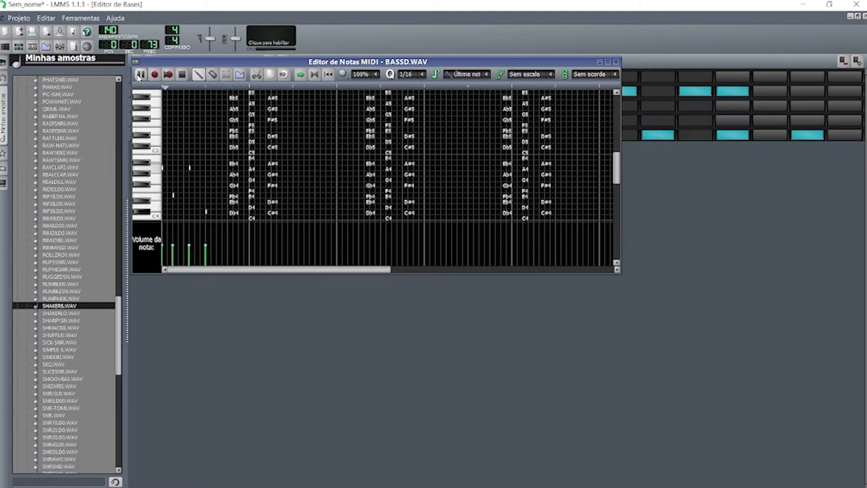
pyautogui.click(616, 62)
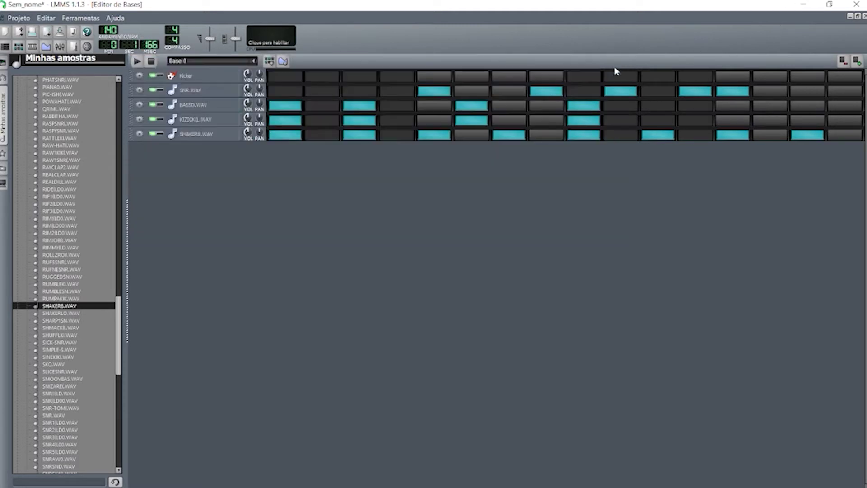
pyautogui.click(151, 62)
# Restore the beat editor size and switch from the FreeDrumKits.net folder to the basses folder.
pyautogui.click(858, 16)
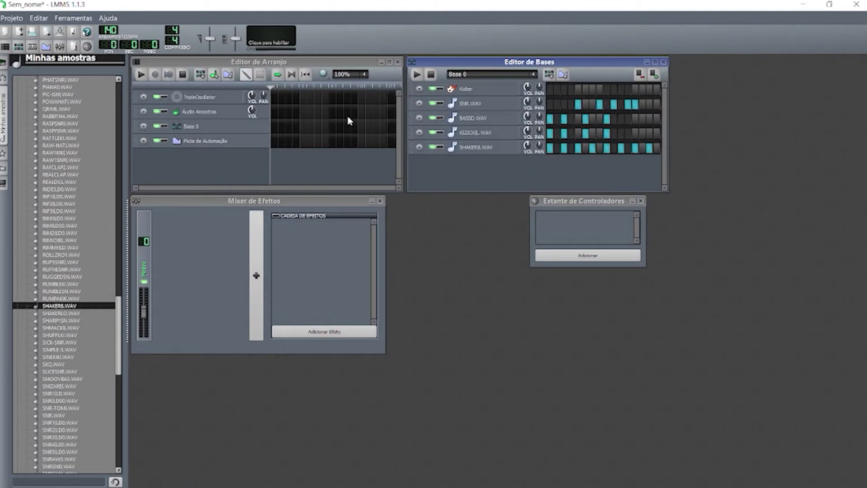
pyautogui.scroll(20, 76, 282)
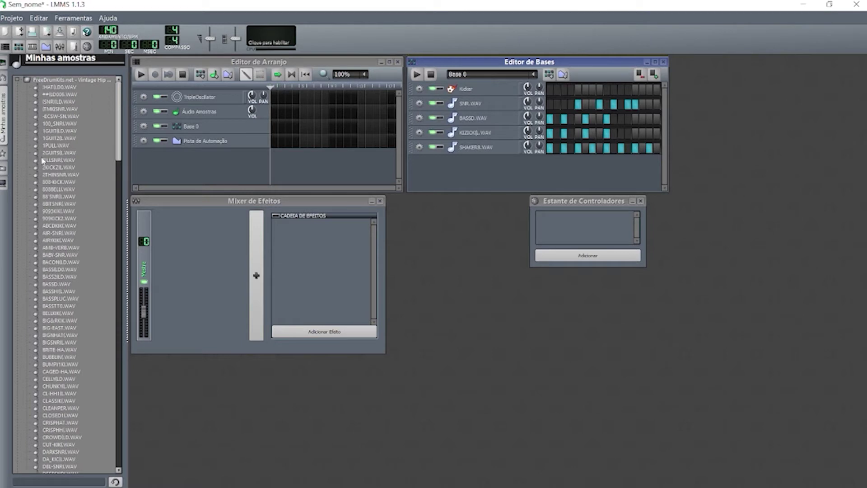
pyautogui.click(18, 80)
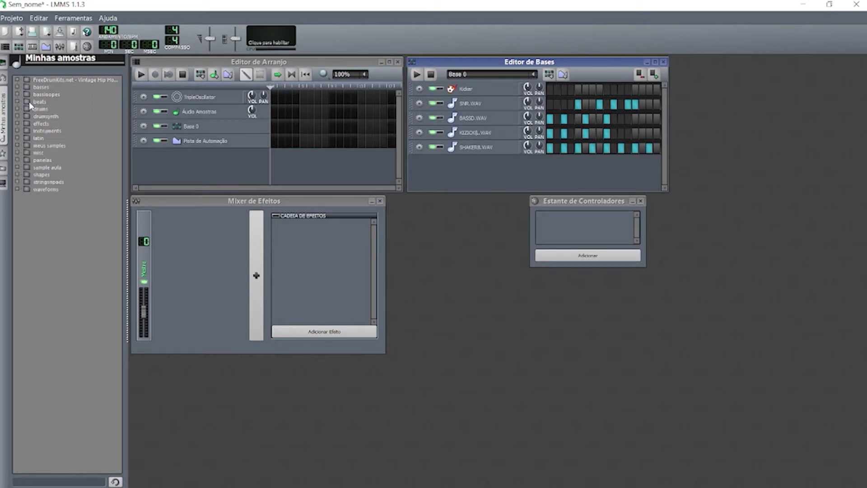
pyautogui.click(18, 87)
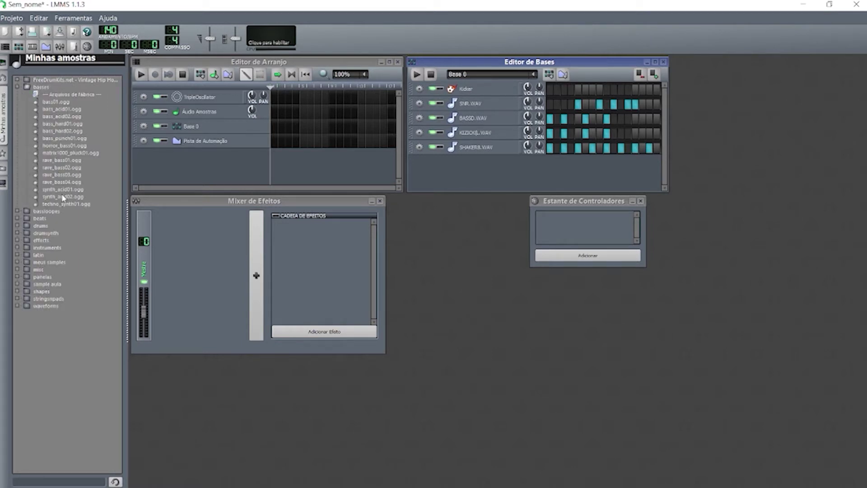
# Audition bass01, bass_acid01, synth_acid01, rave_bass01, bass_hard01 and bass_punch01.
pyautogui.click(57, 105)
pyautogui.click(57, 109)
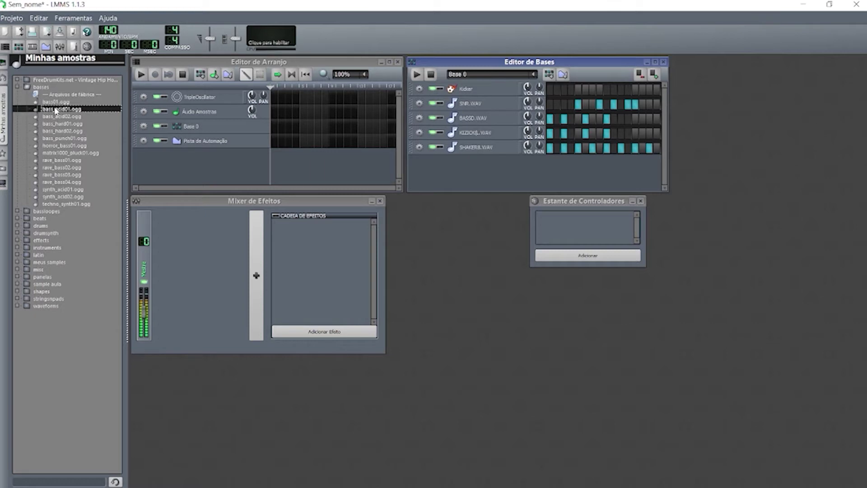
pyautogui.click(57, 190)
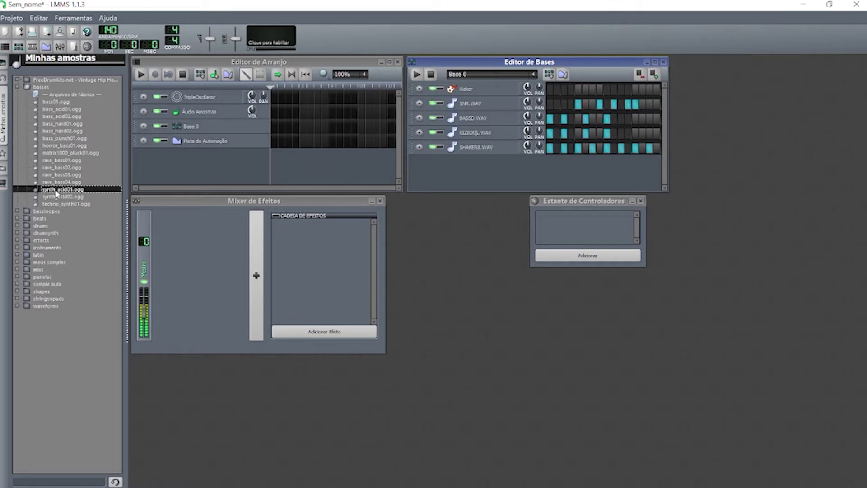
pyautogui.click(58, 160)
pyautogui.click(56, 125)
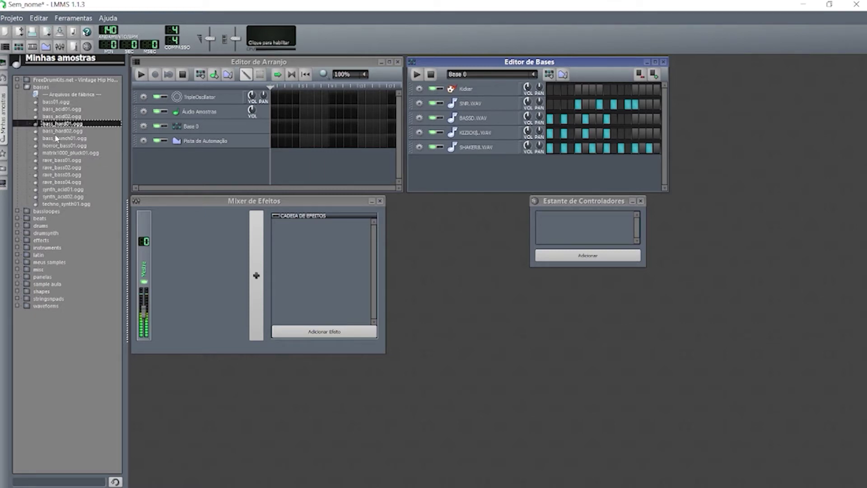
pyautogui.click(56, 138)
# Select rave_bass01.ogg from bassloopes and add a new empty beat, Base 1.
pyautogui.click(18, 211)
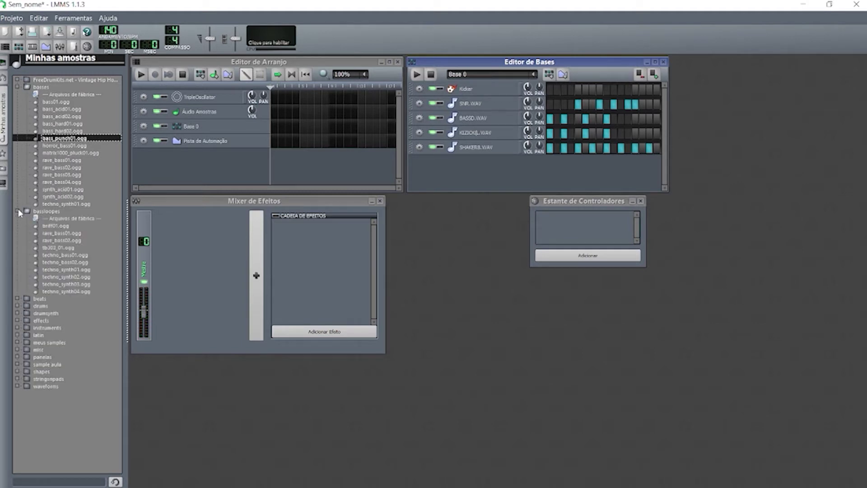
pyautogui.click(68, 234)
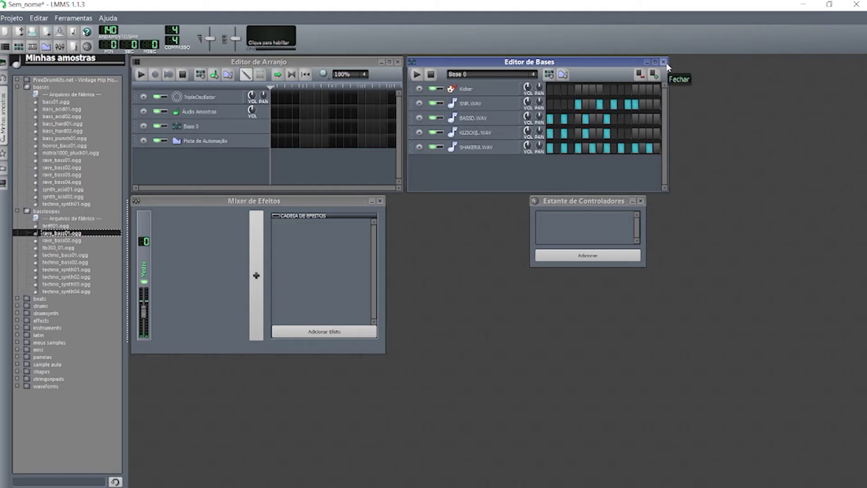
pyautogui.click(549, 75)
# Add rave_bass01.ogg to Base 1 with its first step on, and place a Base 1 block at the song start.
pyautogui.moveTo(53, 238); pyautogui.dragTo(470, 163)
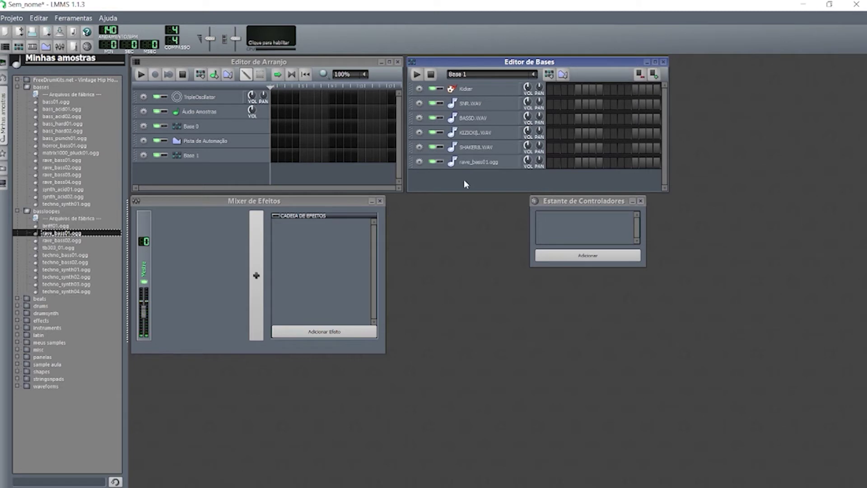
pyautogui.click(275, 156)
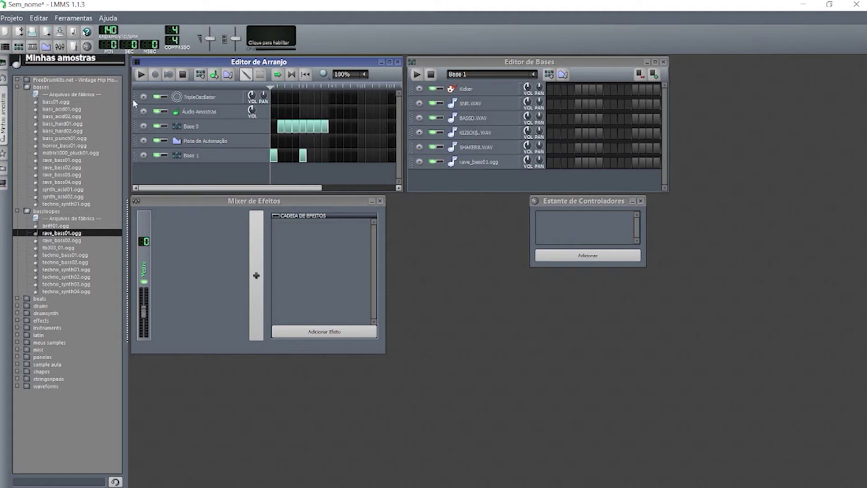
pyautogui.click(141, 74)
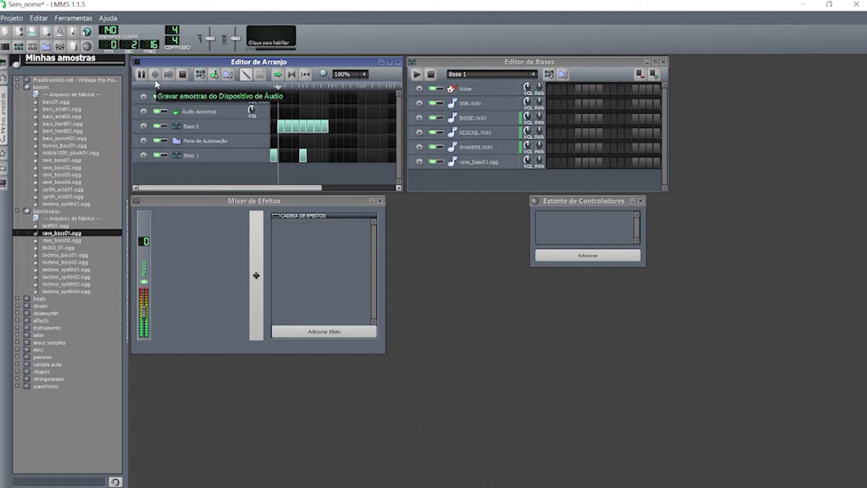
pyautogui.click(183, 74)
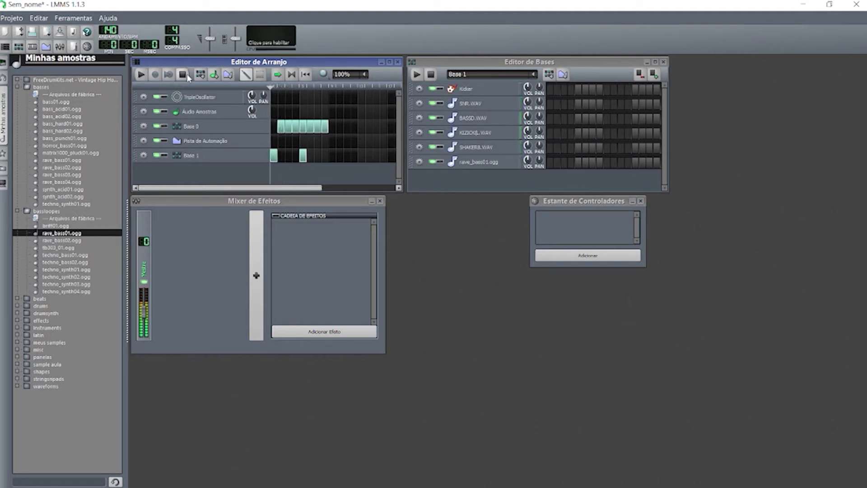
pyautogui.click(550, 162)
pyautogui.click(142, 75)
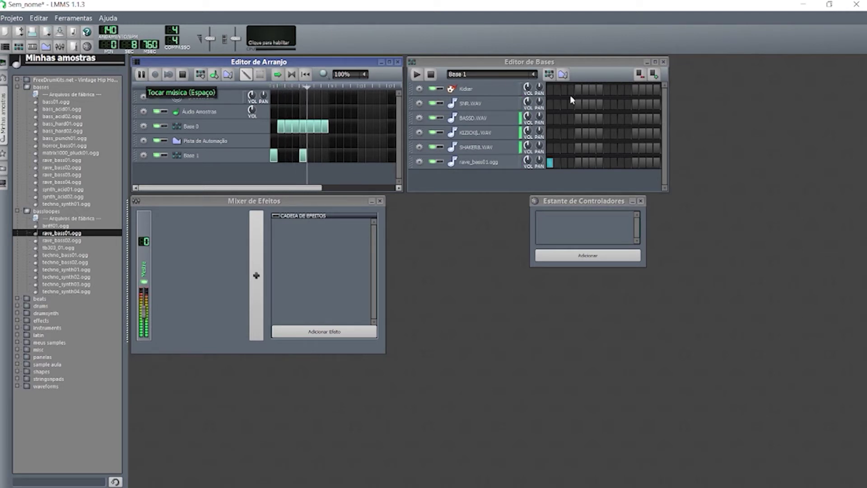
# Add two more Base 1 blocks, extend Base 0 by several bars, and create Base 2.
pyautogui.click(318, 155)
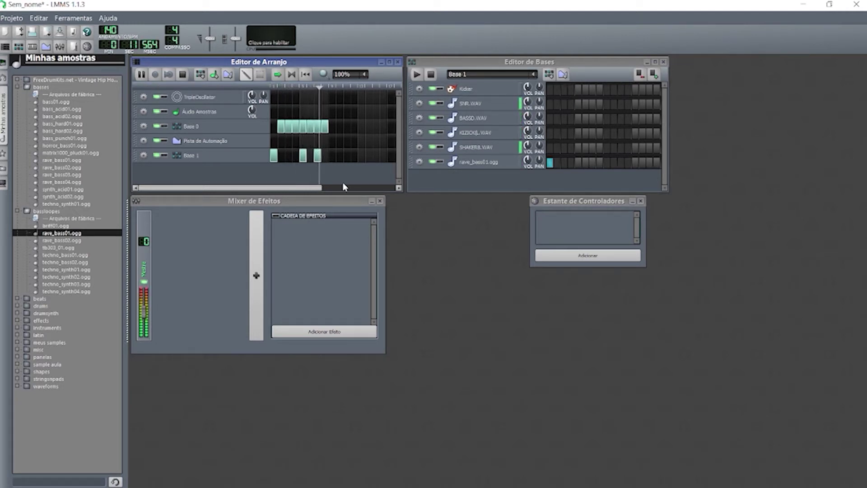
pyautogui.click(333, 127)
pyautogui.click(332, 155)
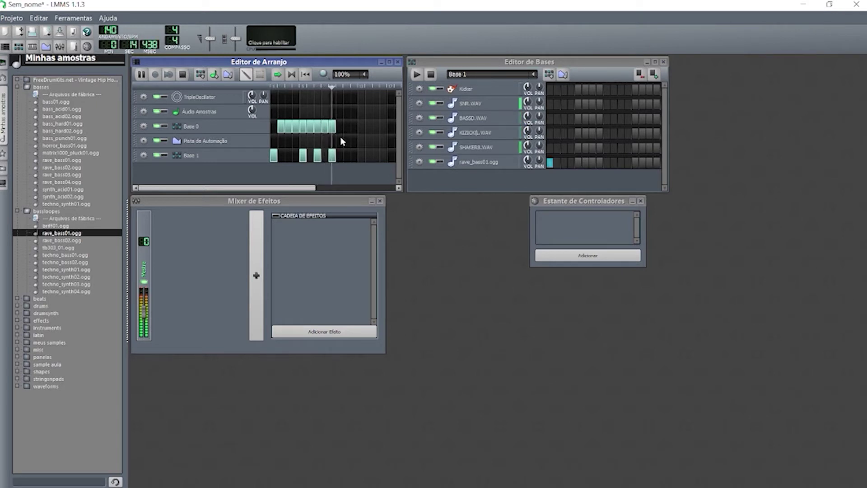
pyautogui.click(339, 127)
pyautogui.click(347, 127)
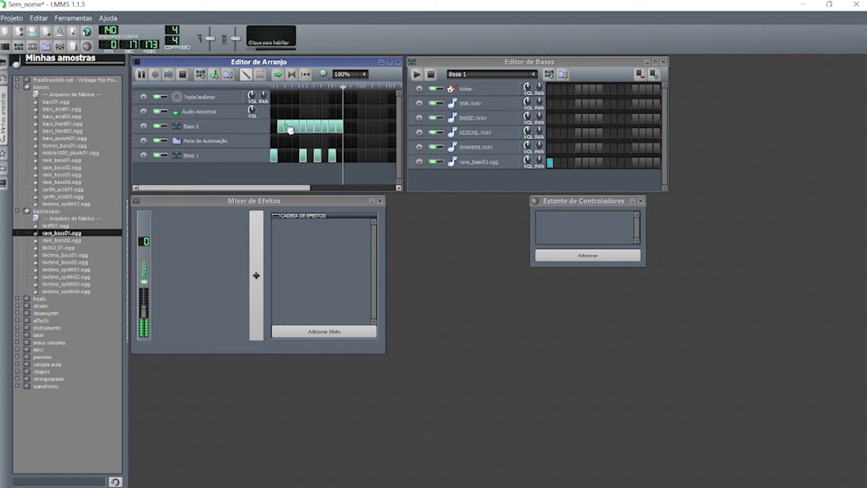
pyautogui.click(353, 127)
pyautogui.press('space')
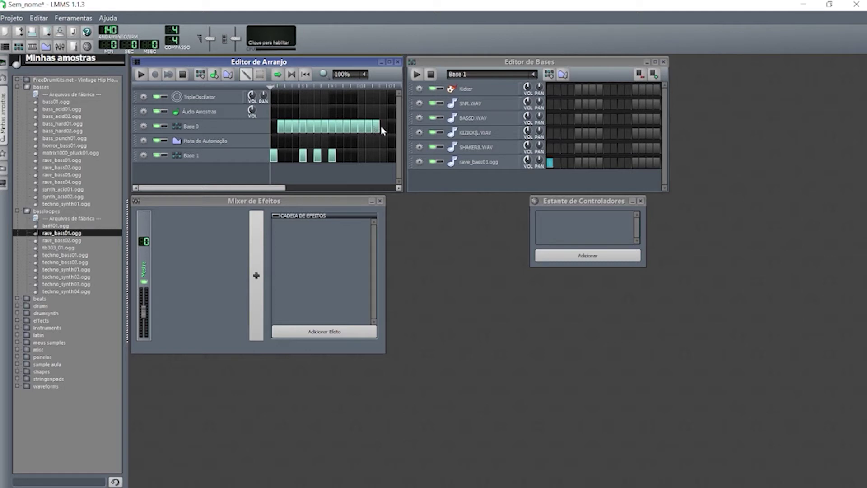
pyautogui.click(654, 74)
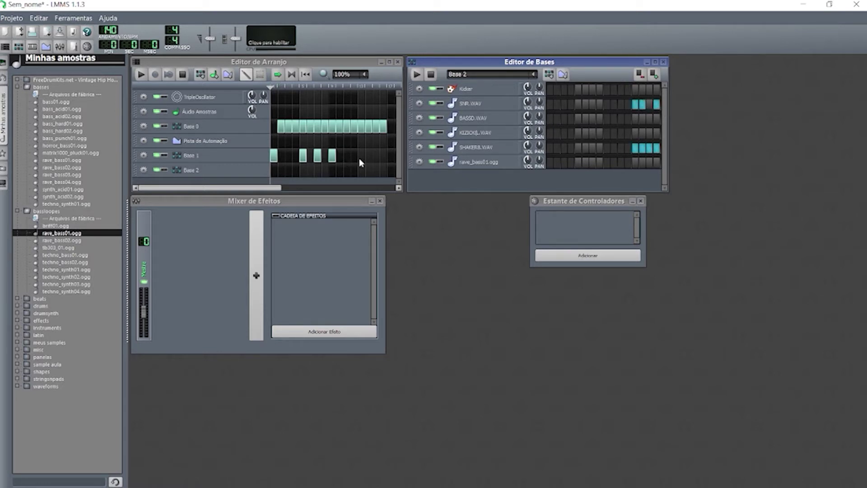
# Add another Base 1 block, then play the whole arrangement through and stop it.
pyautogui.click(384, 155)
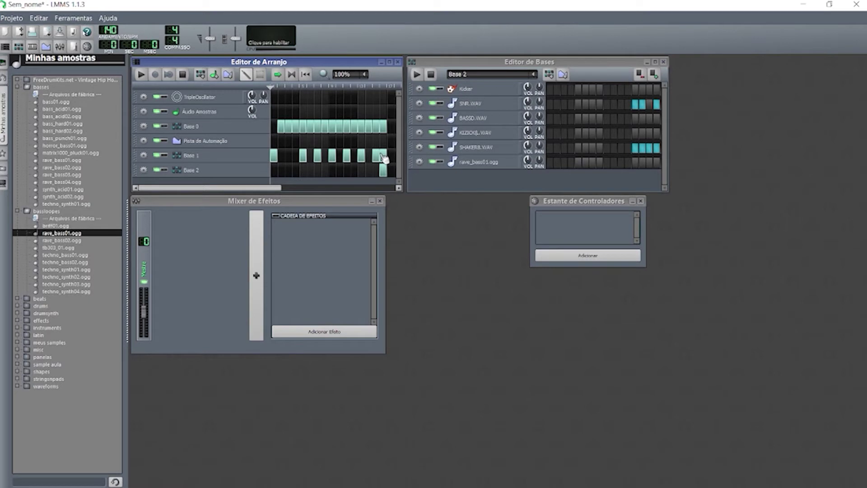
pyautogui.click(142, 75)
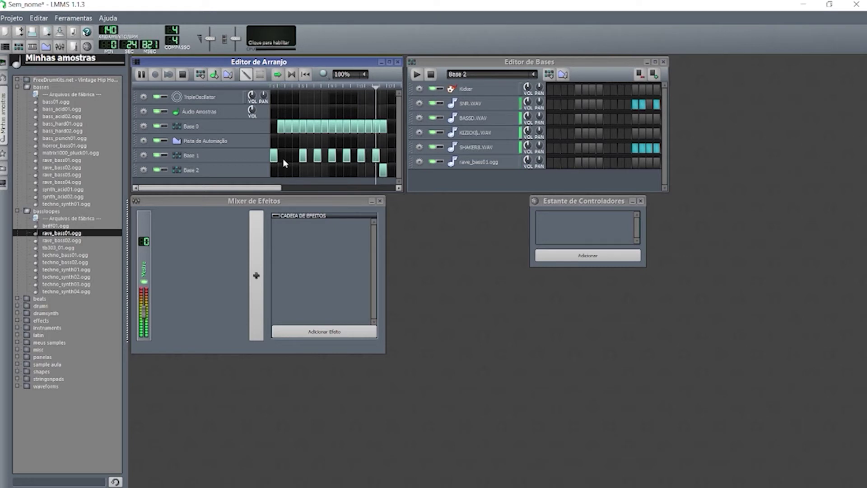
pyautogui.press('space')
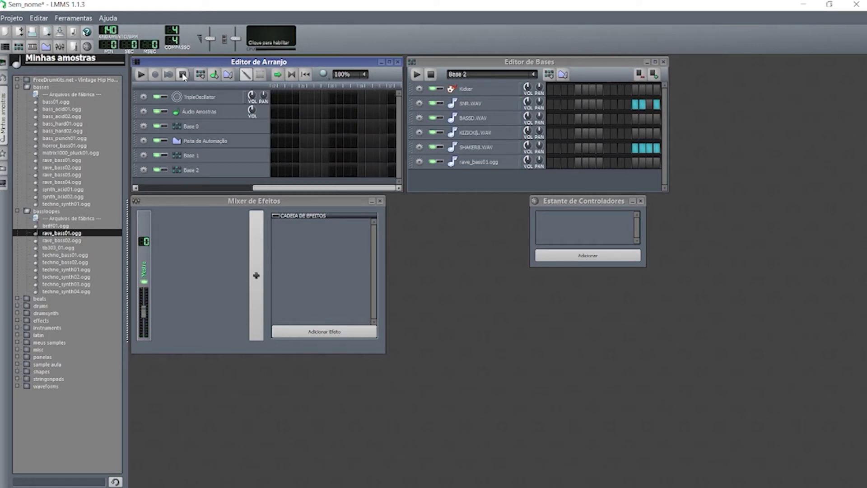
# Start exporting the song as audio, with the Music folder as destination.
pyautogui.moveTo(294, 191); pyautogui.dragTo(179, 191)
pyautogui.click(23, 19)
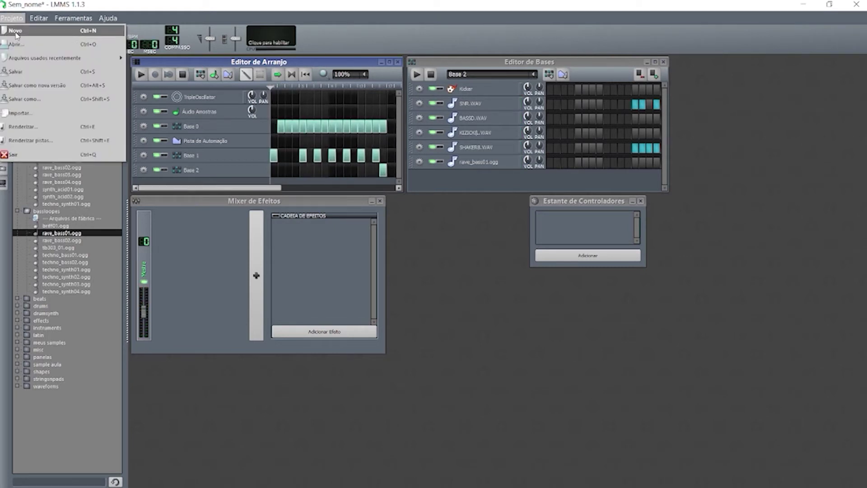
pyautogui.click(37, 126)
pyautogui.click(546, 164)
pyautogui.click(546, 163)
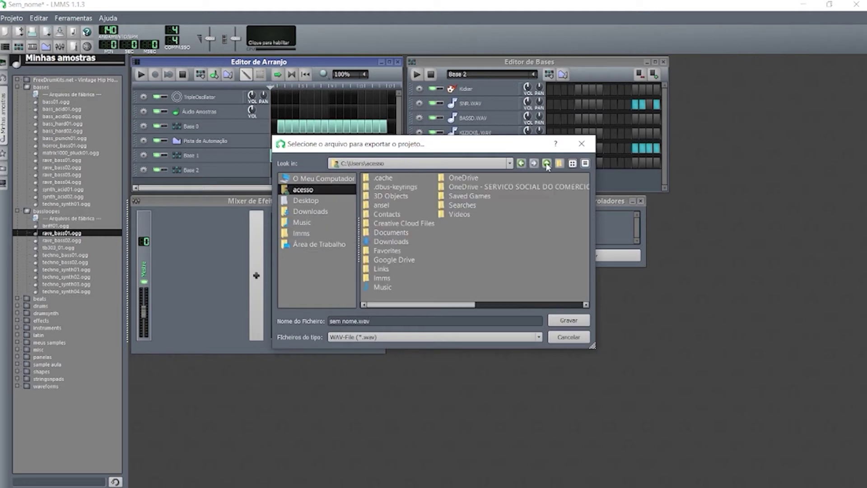
pyautogui.click(306, 200)
pyautogui.doubleClick(373, 177)
pyautogui.doubleClick(394, 276)
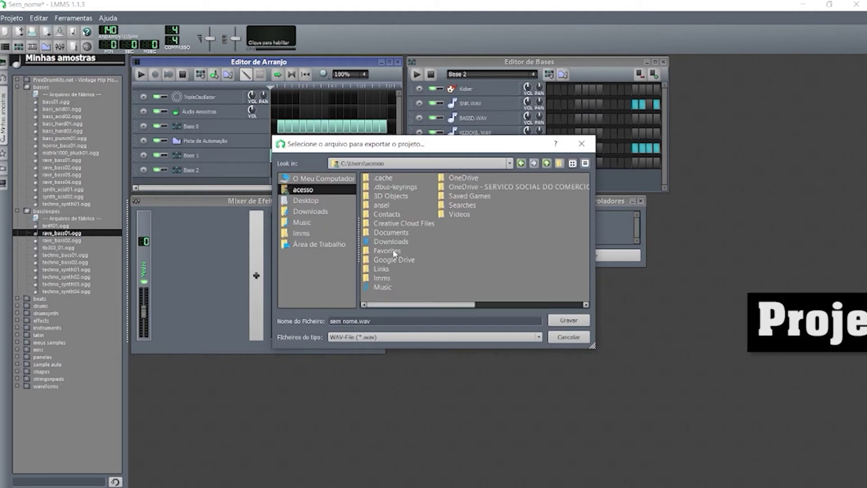
pyautogui.doubleClick(382, 287)
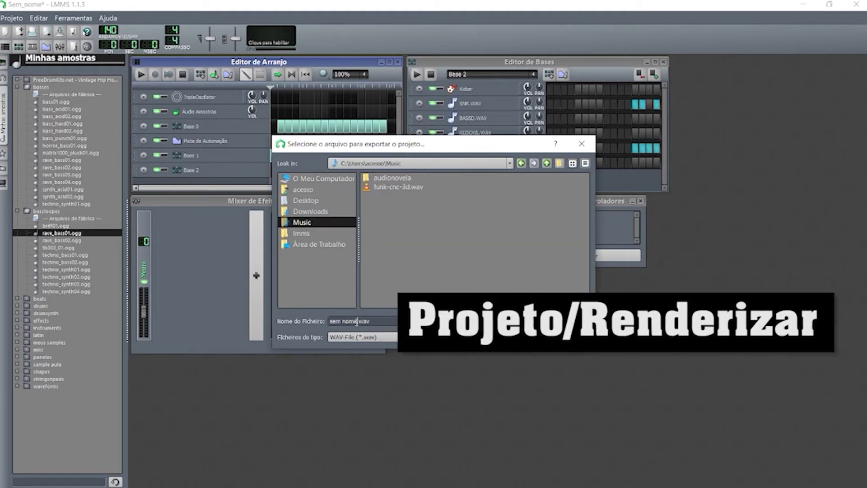
# Name the export catsampleremix01-base, keeping 44100 Hz and choosing the bitrate.
pyautogui.press('BackSpace')
pyautogui.press('BackSpace')
pyautogui.press('BackSpace')
pyautogui.press('BackSpace')
pyautogui.press('BackSpace')
pyautogui.press('BackSpace')
pyautogui.press('BackSpace')
pyautogui.press('BackSpace')
pyautogui.write('catsample')
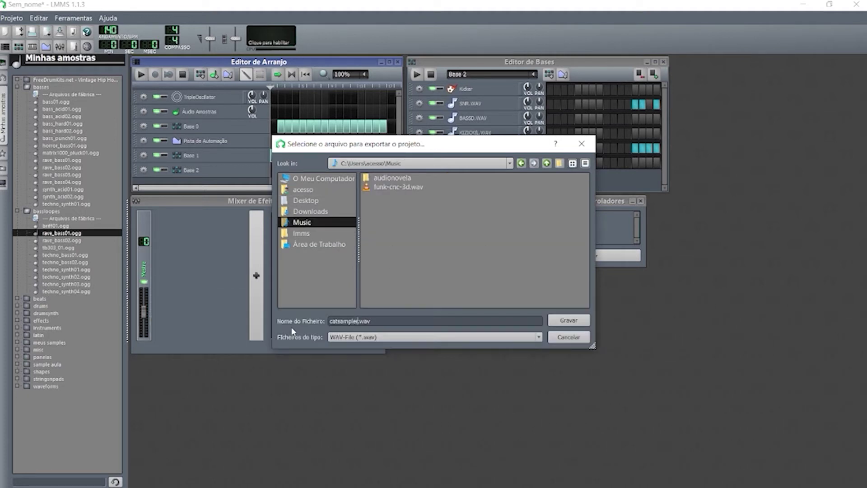
pyautogui.write('remix01-base')
pyautogui.press('Return')
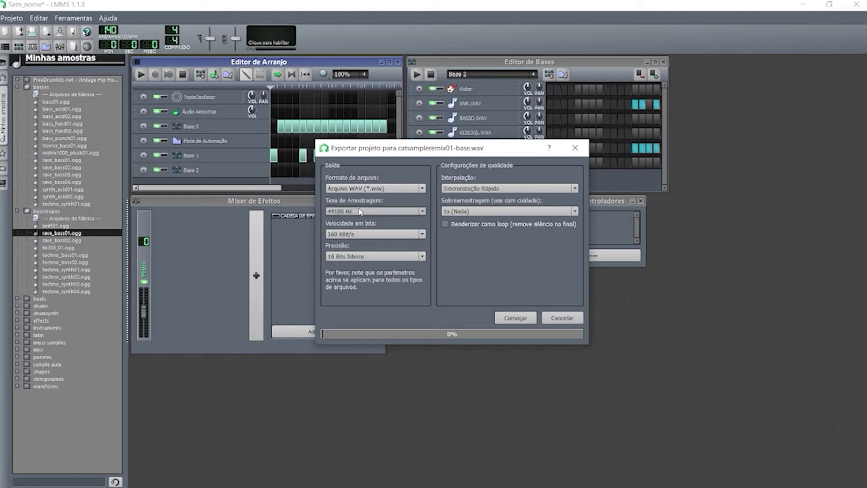
pyautogui.click(375, 211)
pyautogui.click(353, 211)
pyautogui.click(375, 234)
pyautogui.click(346, 252)
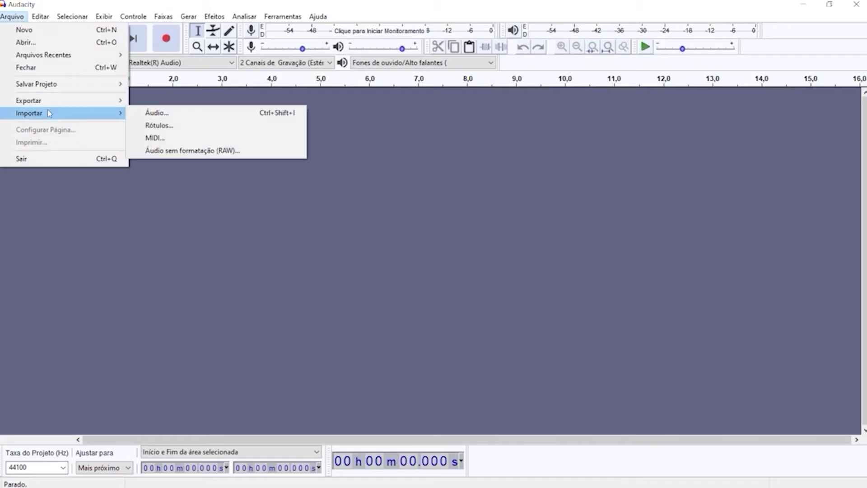
# Import catsampleremix01-base from the Músicas folder into Audacity, then switch to the web browser.
pyautogui.click(149, 113)
pyautogui.click(231, 50)
pyautogui.click(231, 50)
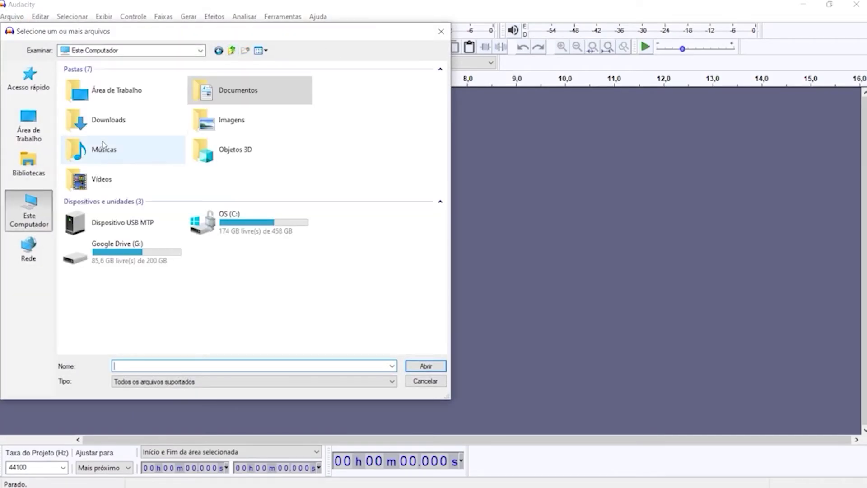
pyautogui.doubleClick(100, 148)
pyautogui.click(90, 94)
pyautogui.doubleClick(90, 95)
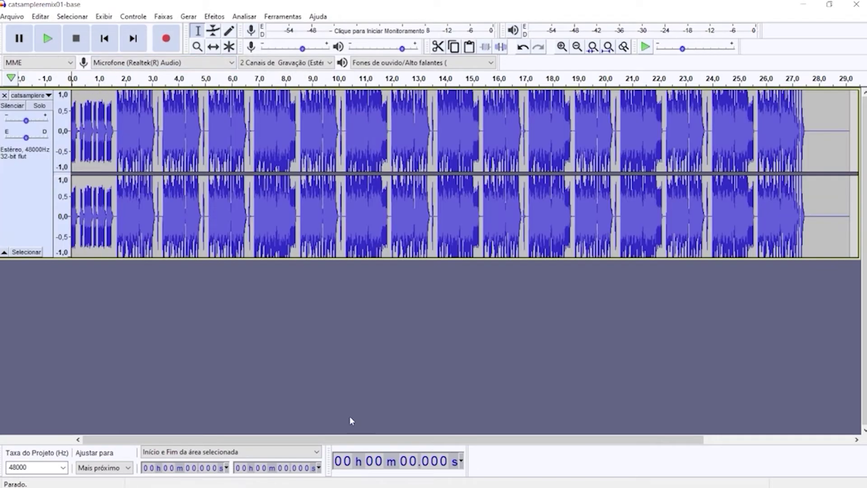
pyautogui.moveTo(388, 482)
pyautogui.click(388, 480)
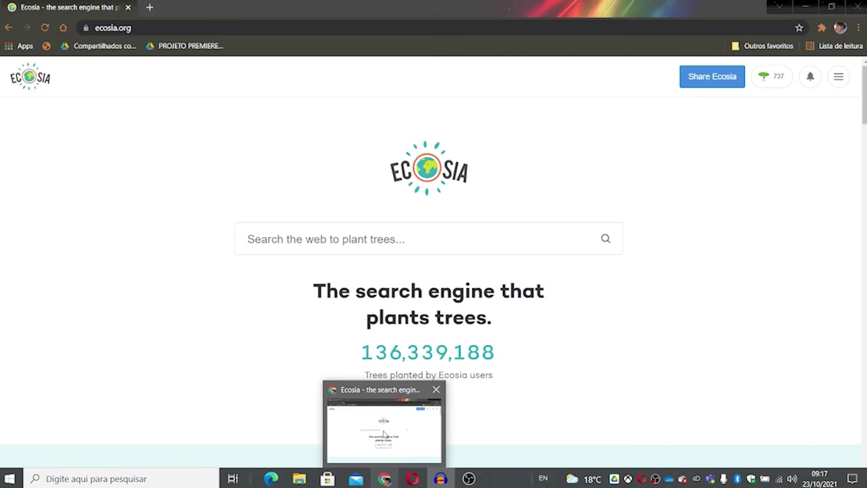
# Open Freesound from a web search and sign in with the account e-mail and password.
pyautogui.write('freesound')
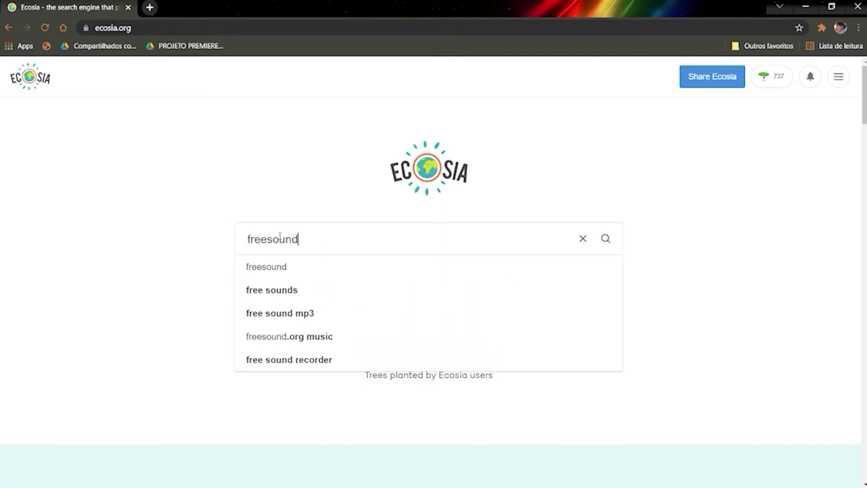
pyautogui.press('Return')
pyautogui.click(128, 214)
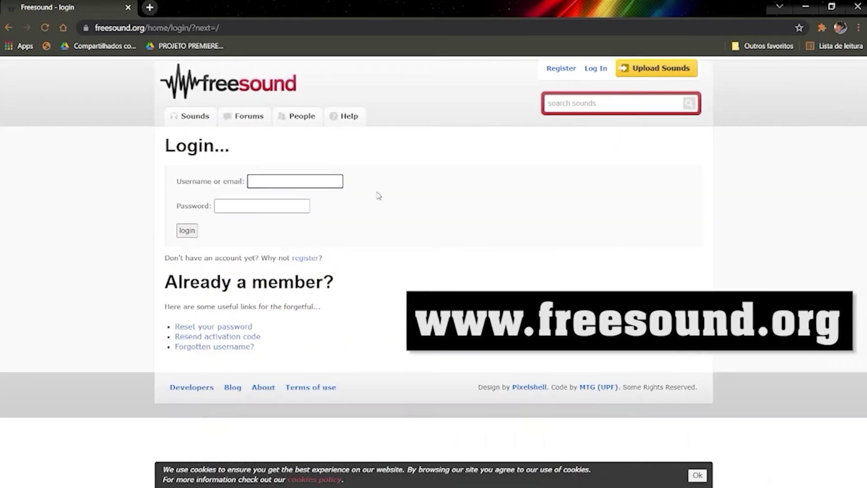
pyautogui.press('Tab')
pyautogui.write('****')
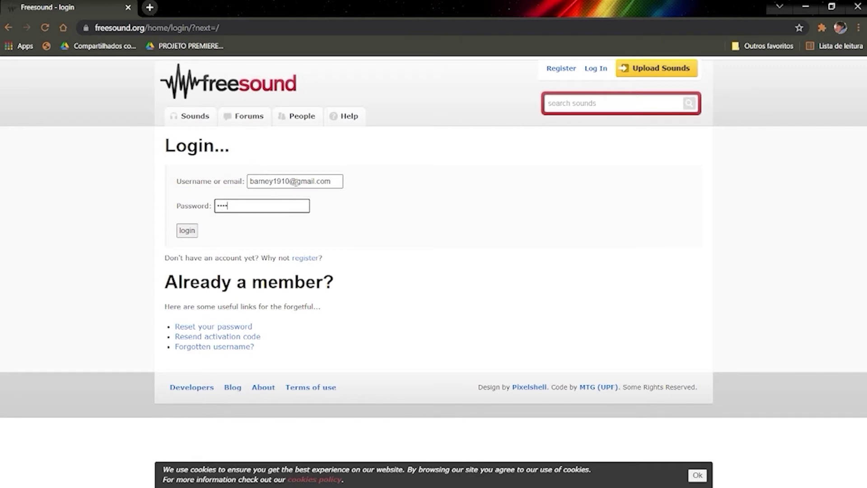
pyautogui.click(557, 104)
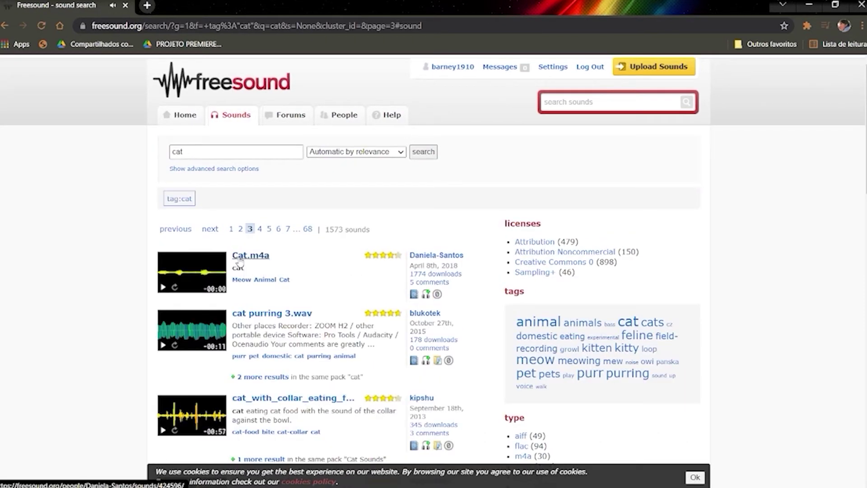
# Download the Cat.m4a sound from its Freesound page.
pyautogui.click(240, 261)
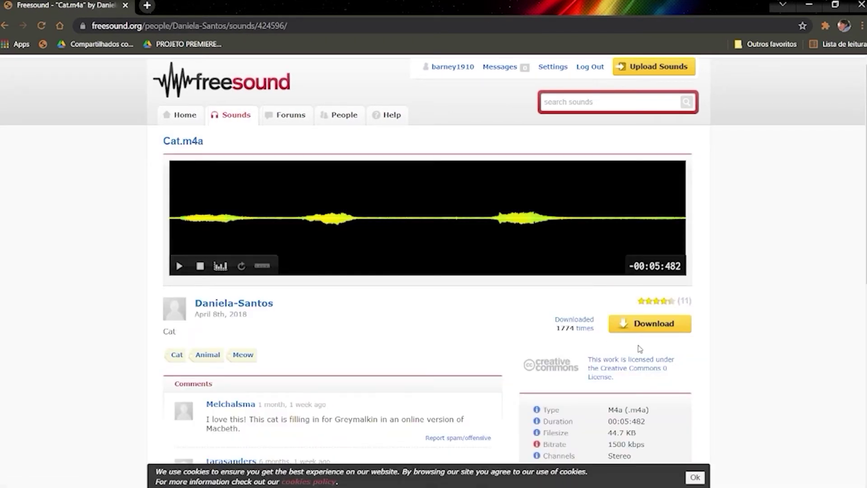
pyautogui.click(643, 332)
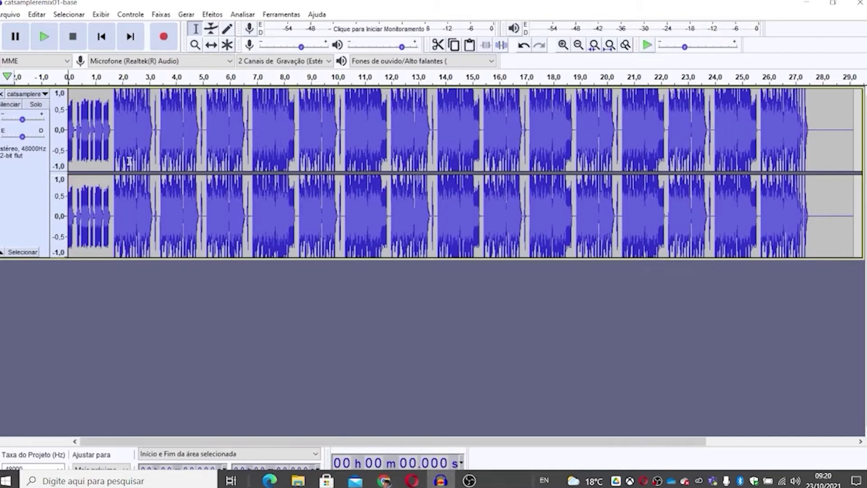
pyautogui.click(9, 13)
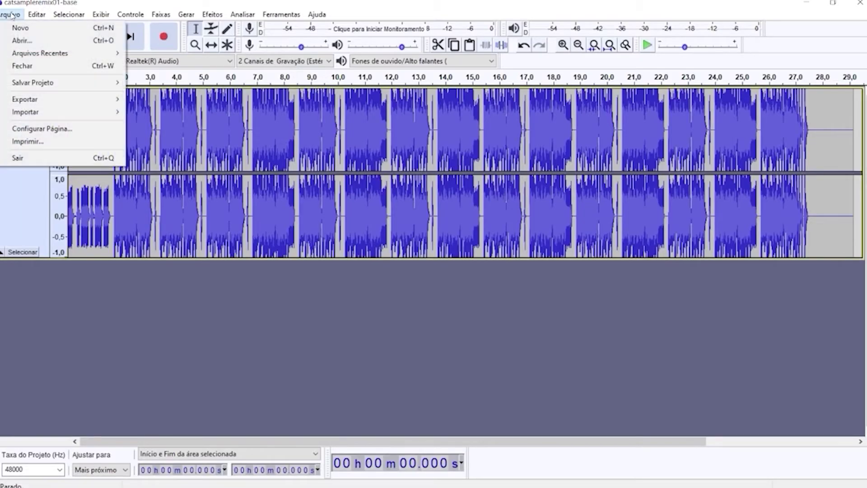
# Import the downloaded cat sound from Downloads as a new track and audition it with the beat.
pyautogui.moveTo(33, 113)
pyautogui.click(149, 111)
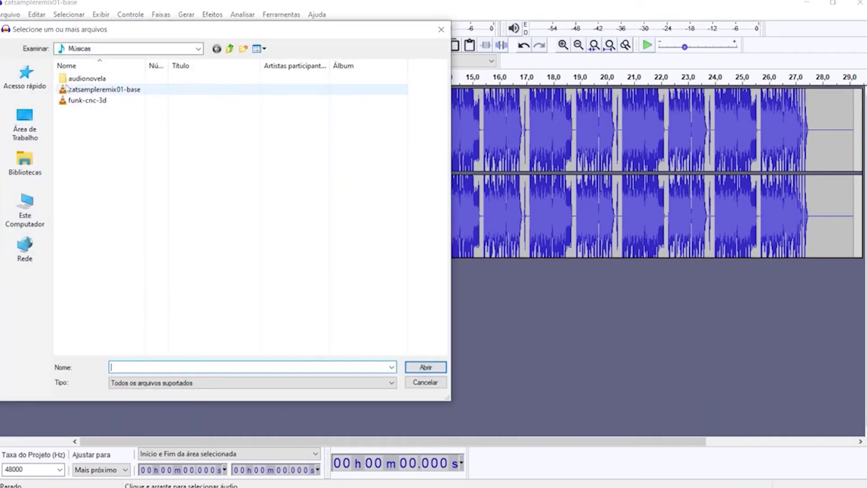
pyautogui.click(229, 48)
pyautogui.doubleClick(106, 119)
pyautogui.click(87, 91)
pyautogui.doubleClick(87, 91)
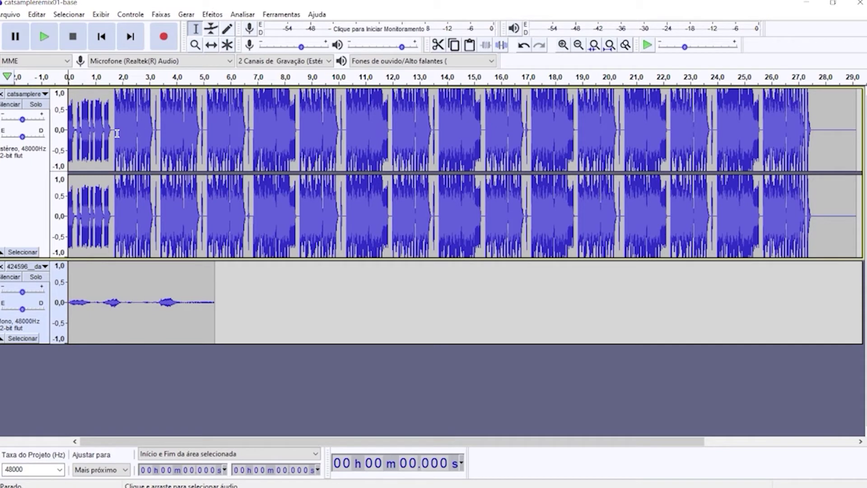
pyautogui.click(46, 38)
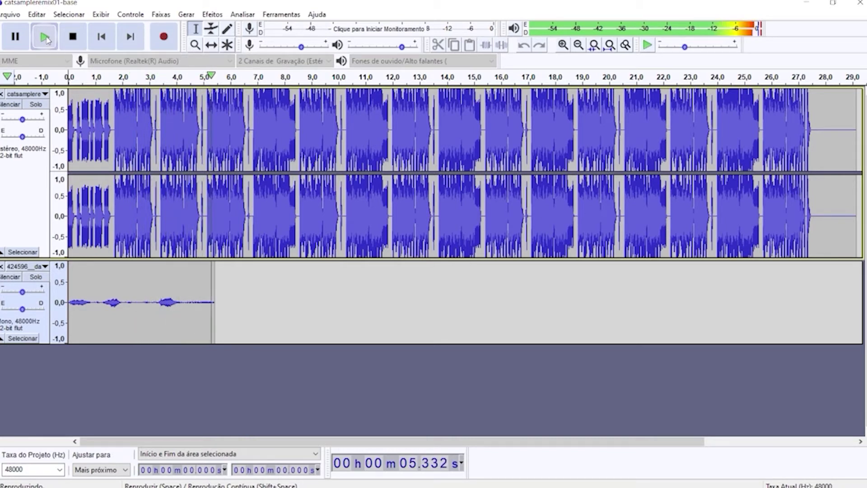
pyautogui.press('space')
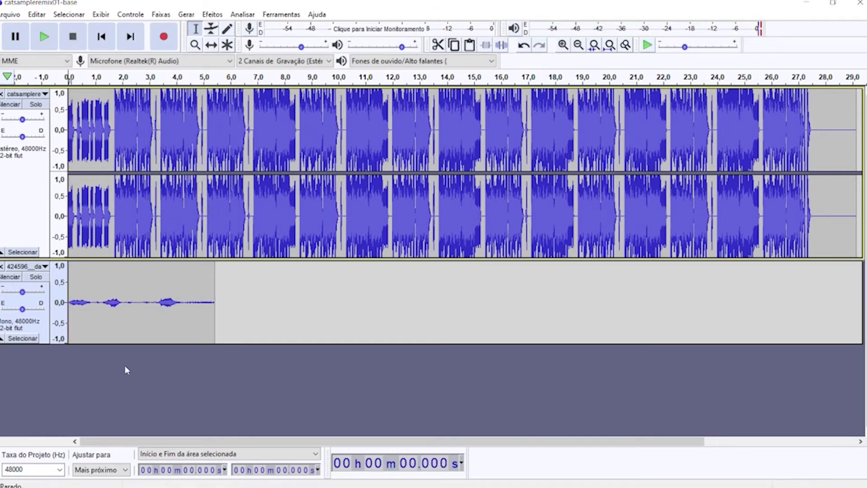
# Paste copies of the cat clip at 5.506 s and 11.034 s.
pyautogui.doubleClick(145, 296)
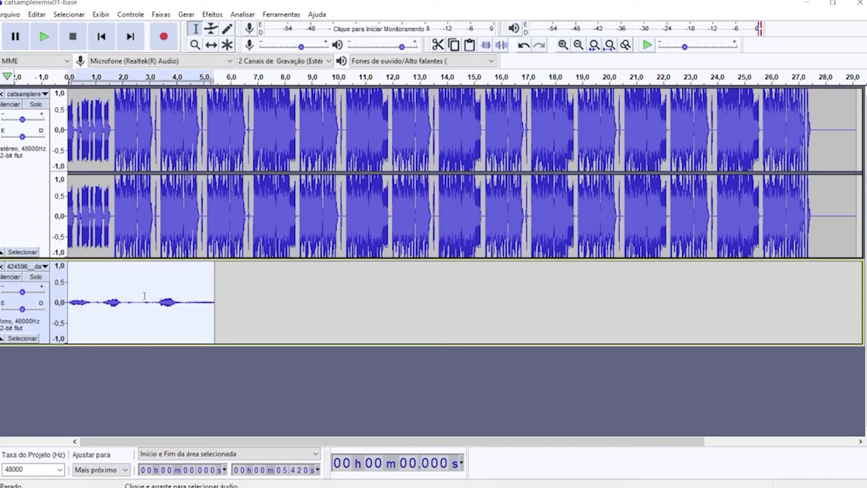
pyautogui.click(230, 304)
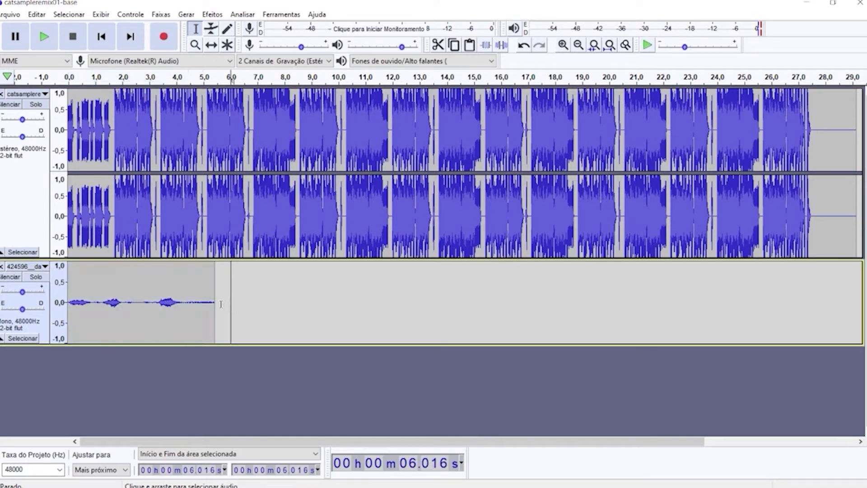
pyautogui.click(213, 306)
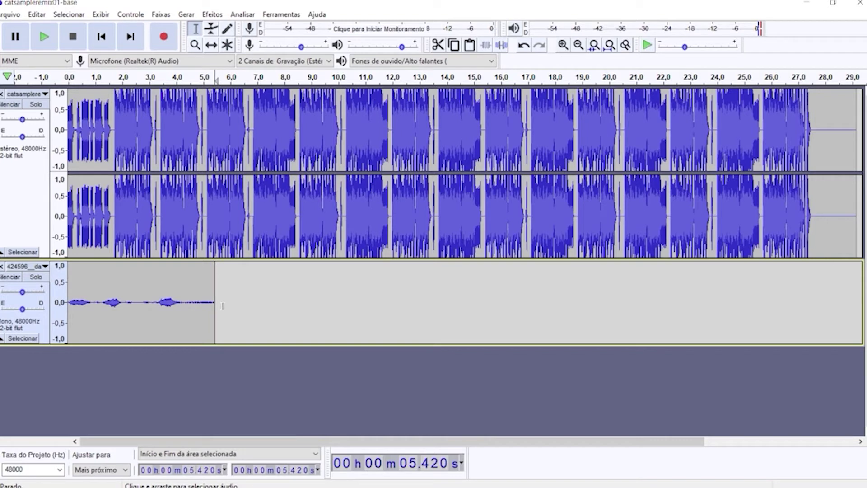
pyautogui.click(218, 308)
pyautogui.hotkey('ctrl', 'v')
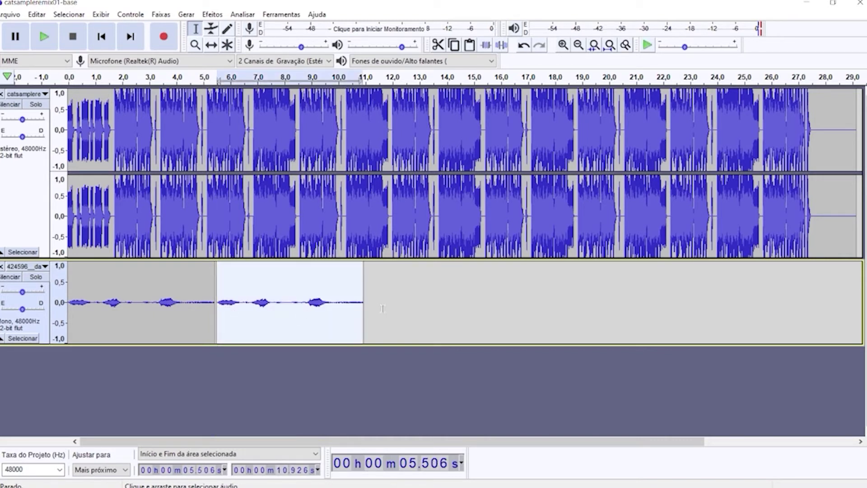
pyautogui.click(367, 308)
pyautogui.hotkey('ctrl', 'v')
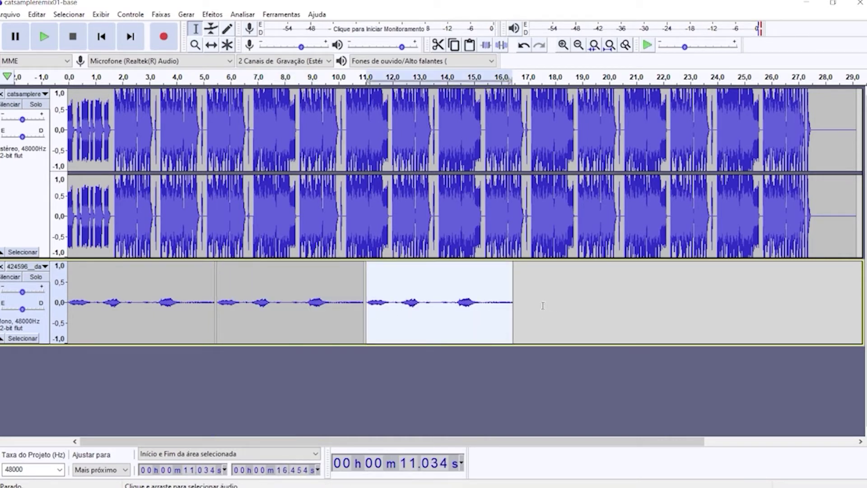
# Paste further cat clip copies at 16.710 s and 22.237 s, then select both tracks.
pyautogui.click(521, 296)
pyautogui.hotkey('ctrl', 'v')
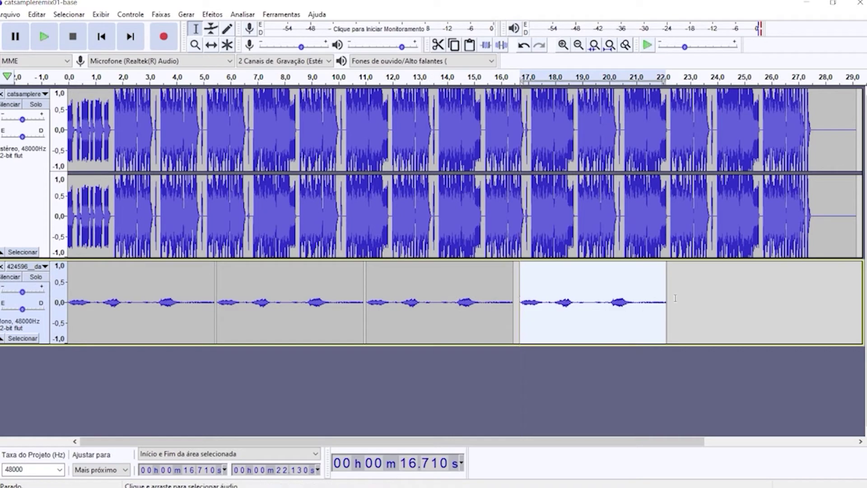
pyautogui.click(676, 299)
pyautogui.click(670, 300)
pyautogui.hotkey('ctrl', 'v')
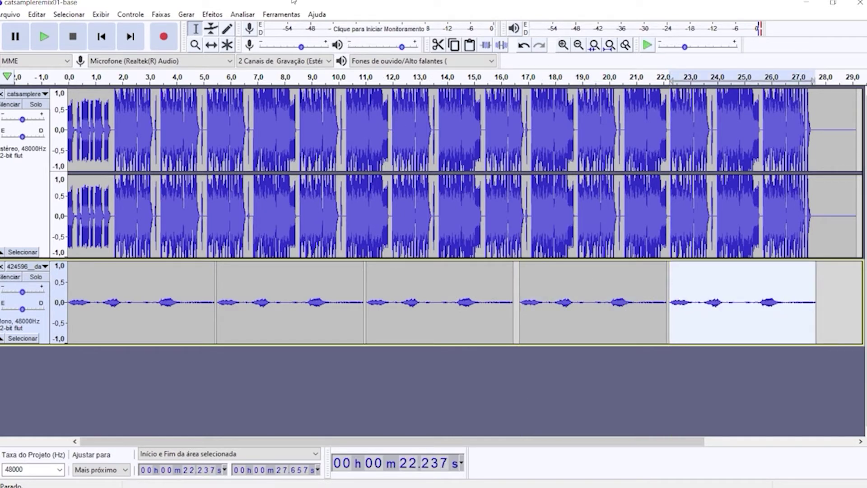
pyautogui.hotkey('ctrl', 'a')
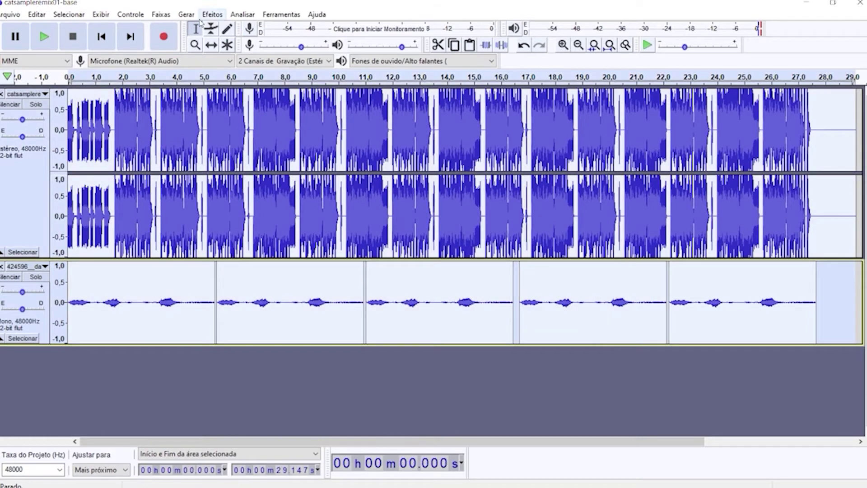
# Apply the Compressor to the beat and cat tracks, then play the mix from the start.
pyautogui.click(216, 13)
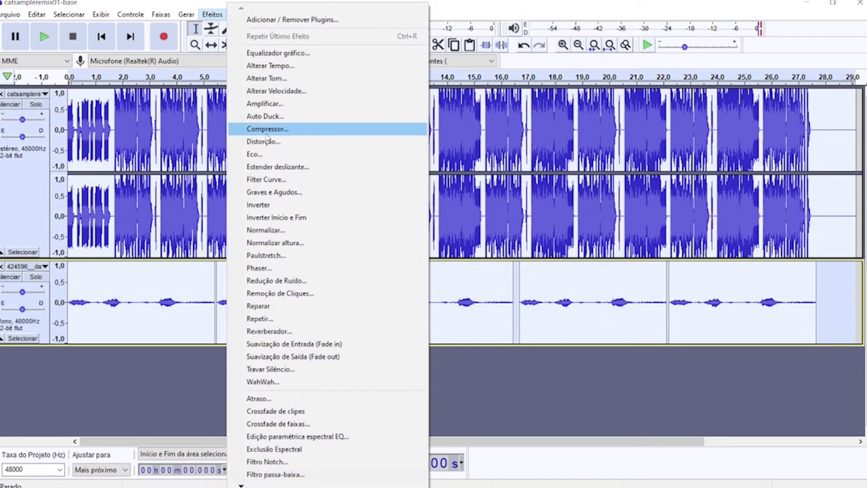
pyautogui.click(271, 128)
pyautogui.click(479, 374)
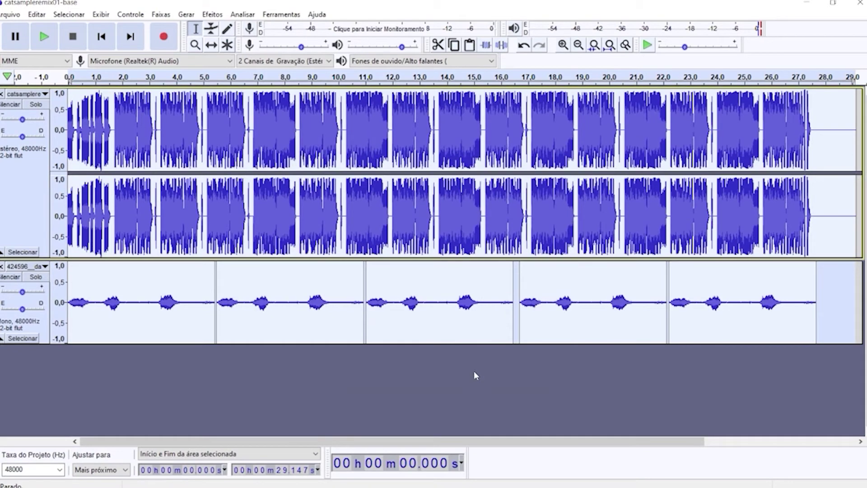
pyautogui.click(99, 39)
pyautogui.click(36, 39)
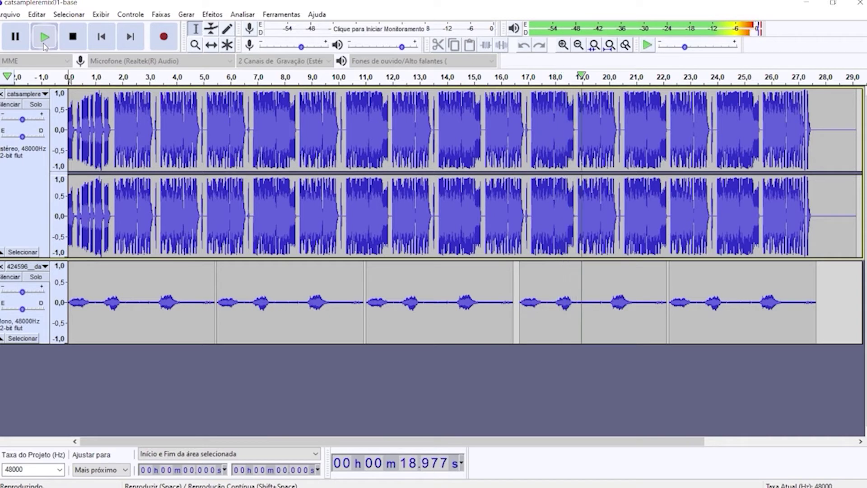
# Lower the beat track's gain to -5 dB and select the last meow, 25.490–26.489 s.
pyautogui.moveTo(22, 119); pyautogui.dragTo(18, 122)
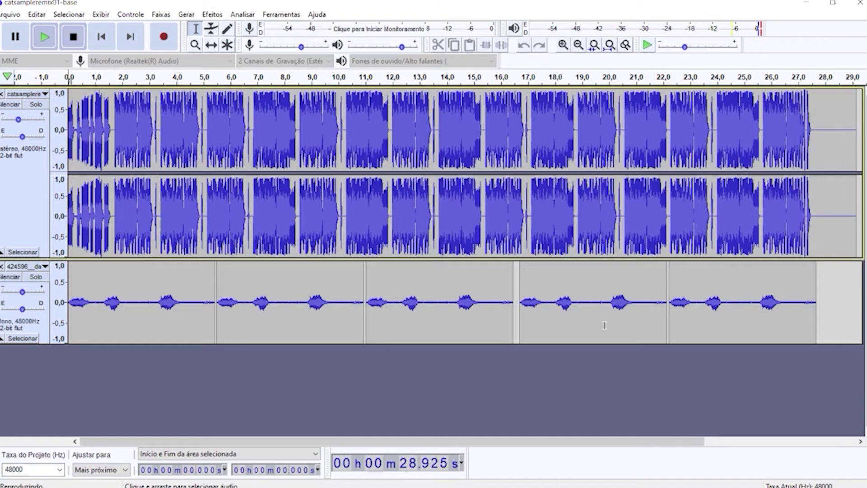
pyautogui.moveTo(758, 302); pyautogui.dragTo(784, 302)
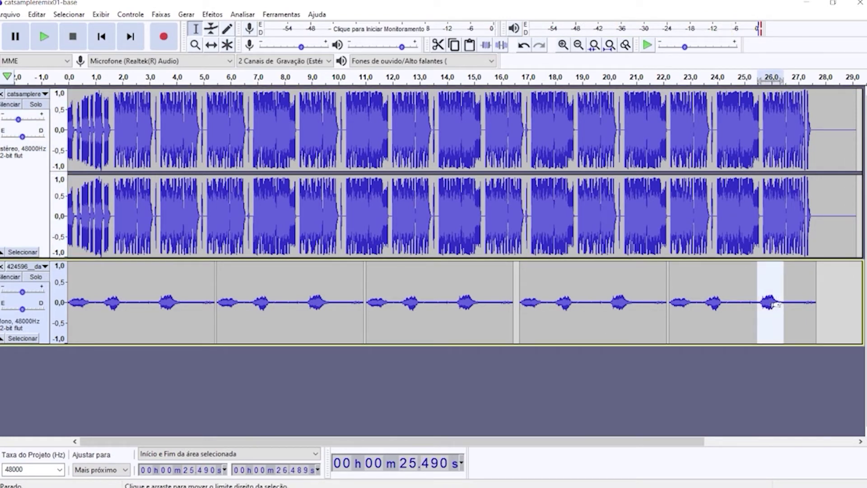
# Paste the copied meow at 27.361 s and play back the ending from about 25 s.
pyautogui.click(809, 292)
pyautogui.hotkey('ctrl', 'v')
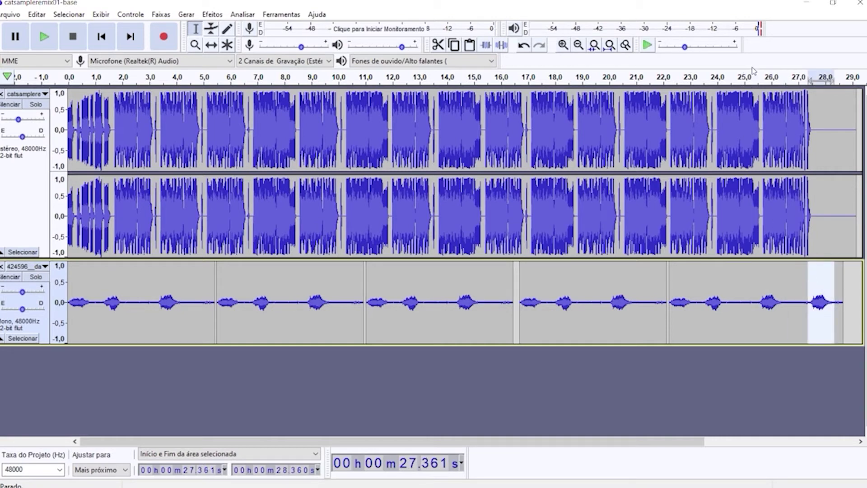
pyautogui.click(749, 76)
# Apply the Phaser effect (4 stages, -6 dB output gain) to the second cat clip.
pyautogui.doubleClick(251, 304)
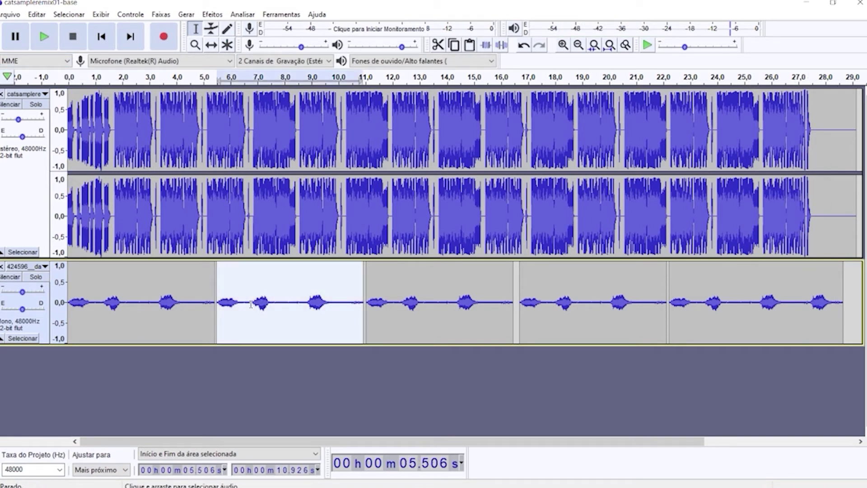
pyautogui.click(212, 14)
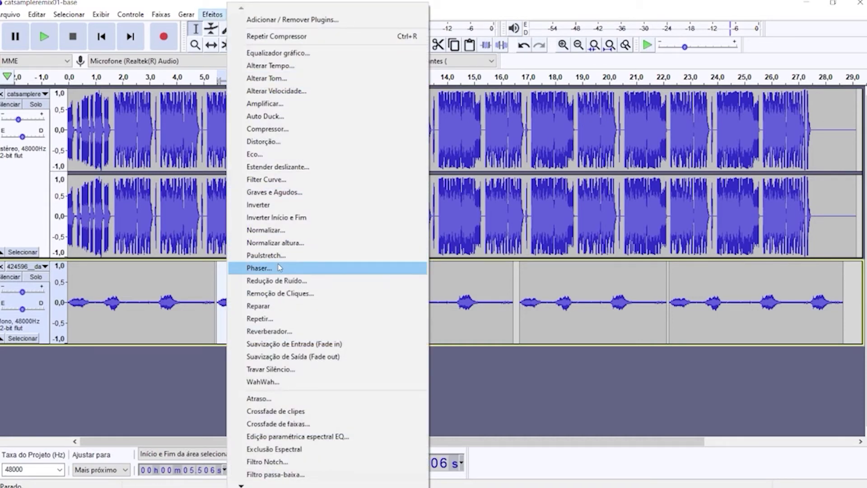
pyautogui.click(280, 267)
pyautogui.click(597, 320)
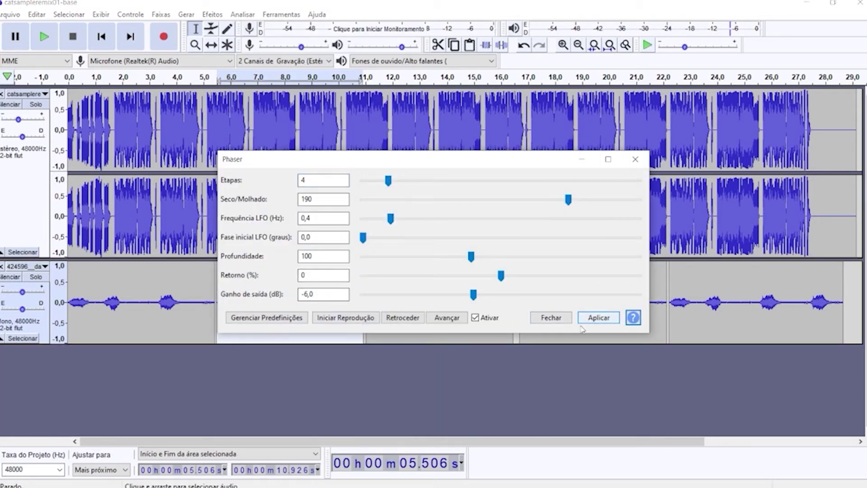
pyautogui.click(544, 319)
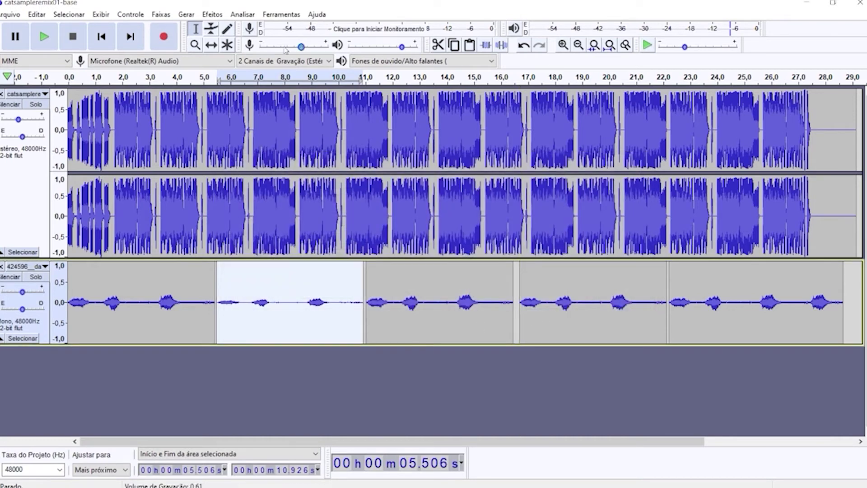
# Select the fourth cat clip and bring up the Efeitos list for it.
pyautogui.doubleClick(549, 309)
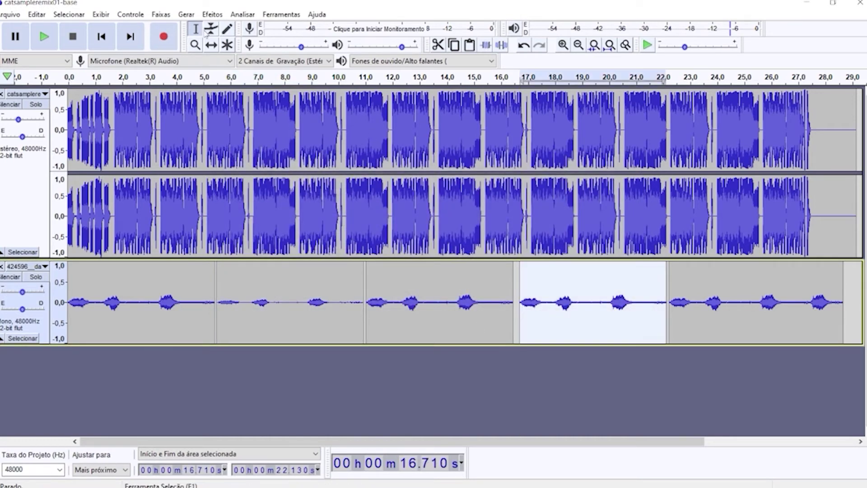
pyautogui.click(207, 16)
pyautogui.click(211, 16)
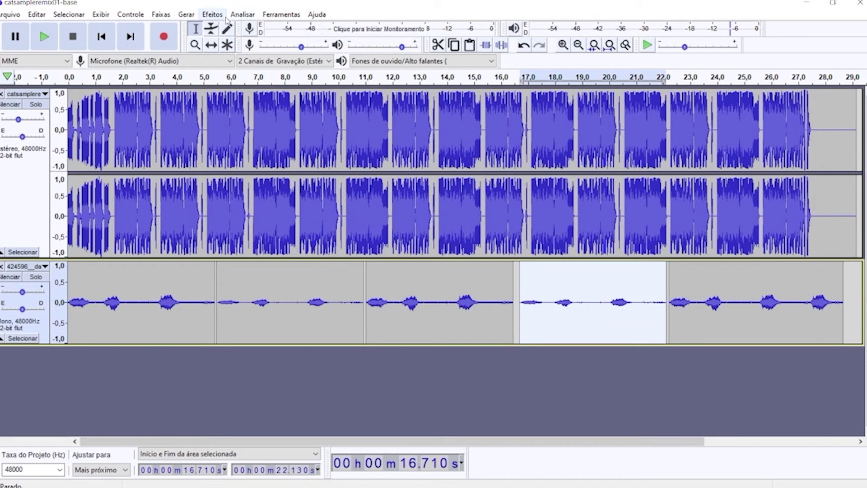
pyautogui.click(216, 16)
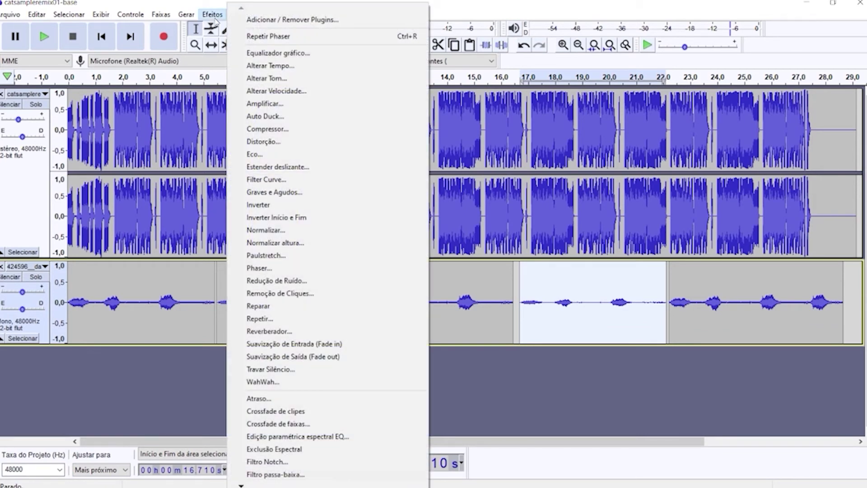
# Apply WahWah (1.5 Hz LFO, 70% depth, -6 dB output) to the 11–16.5 s meow clip.
pyautogui.click(466, 333)
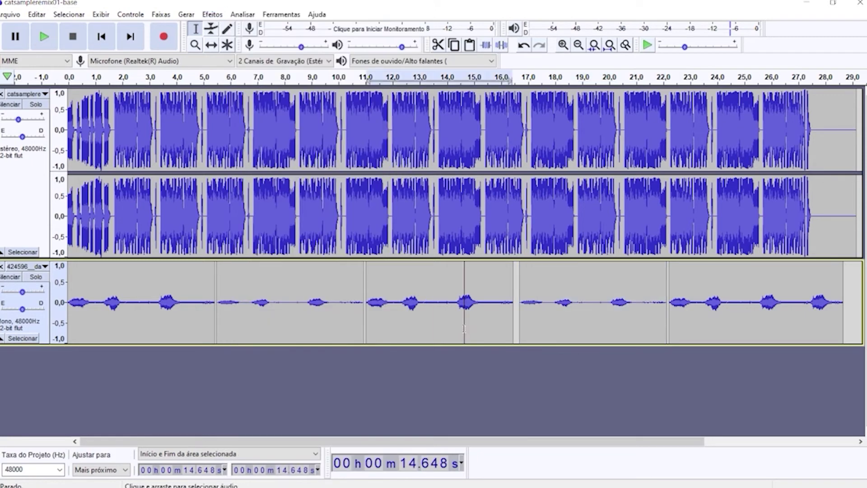
pyautogui.doubleClick(466, 333)
pyautogui.click(213, 14)
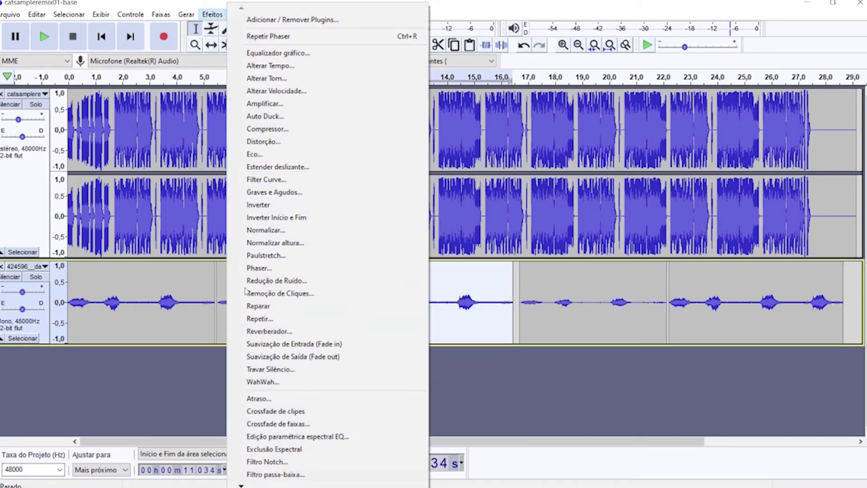
pyautogui.click(263, 382)
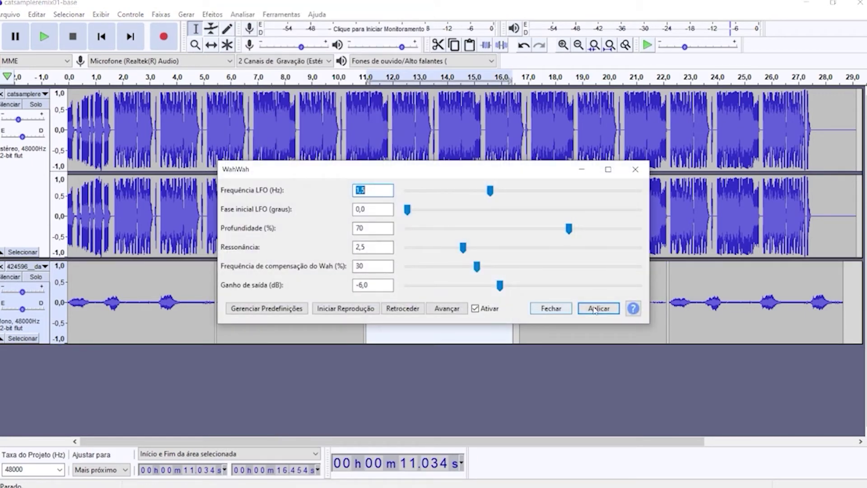
pyautogui.click(562, 310)
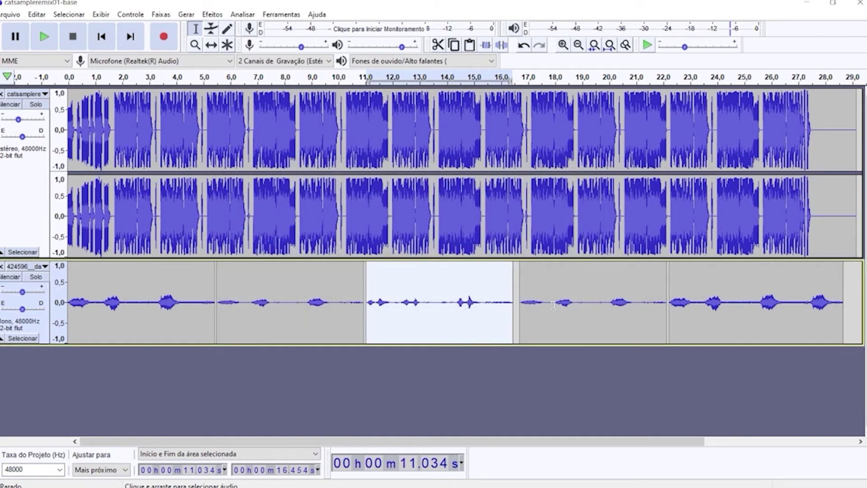
pyautogui.click(213, 16)
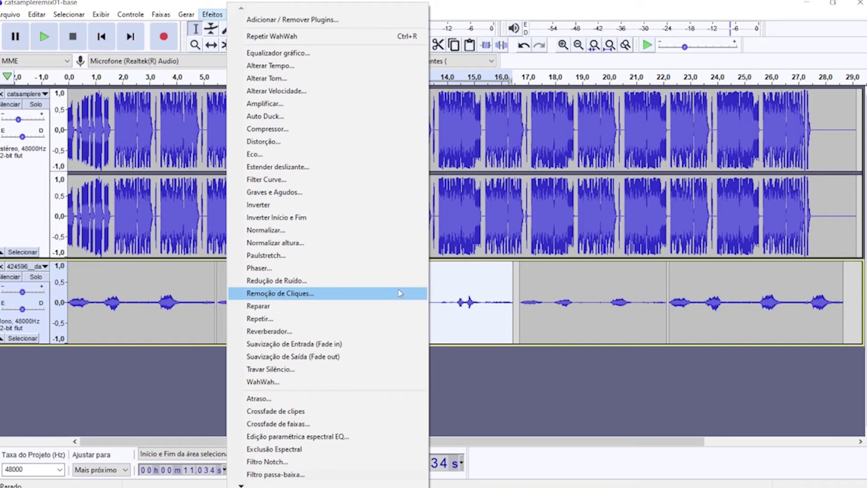
# Play the full mix from the beginning, then select the second meow clip, 5.5–10.9 s.
pyautogui.click(119, 313)
pyautogui.click(101, 37)
pyautogui.click(44, 38)
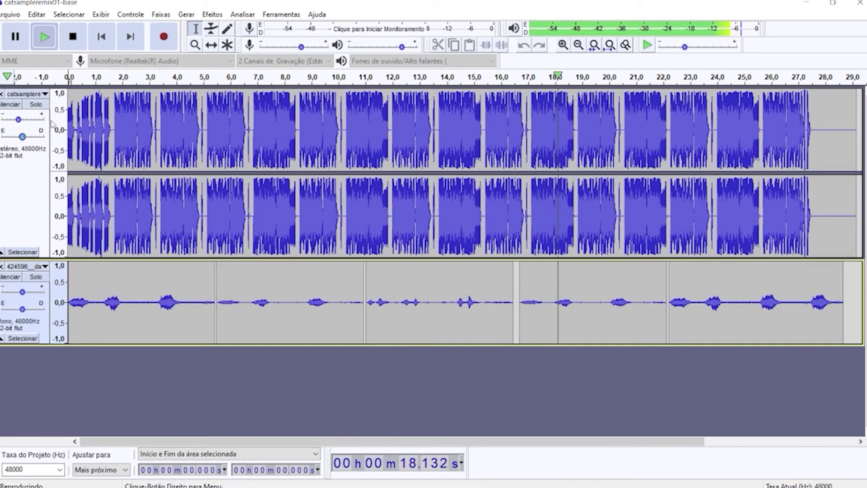
pyautogui.doubleClick(242, 308)
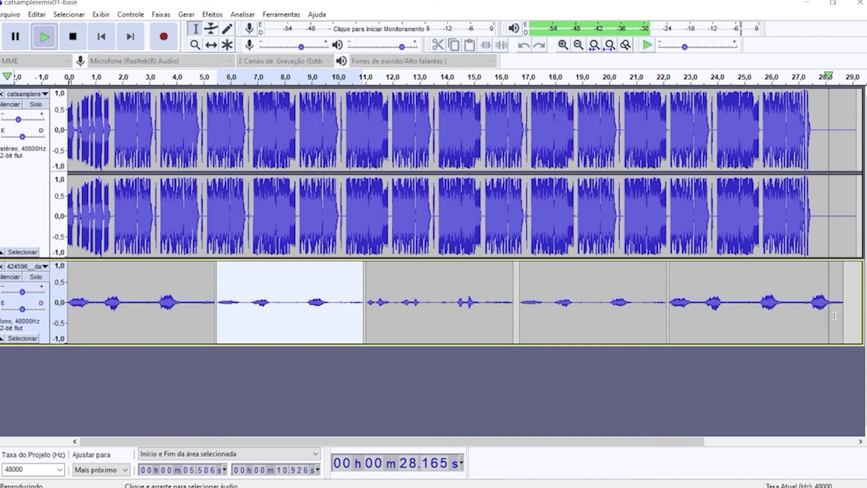
# Compress the whole cat track (-12 dB threshold, 2:1 ratio) and return to the start.
pyautogui.moveTo(835, 315); pyautogui.dragTo(69, 312)
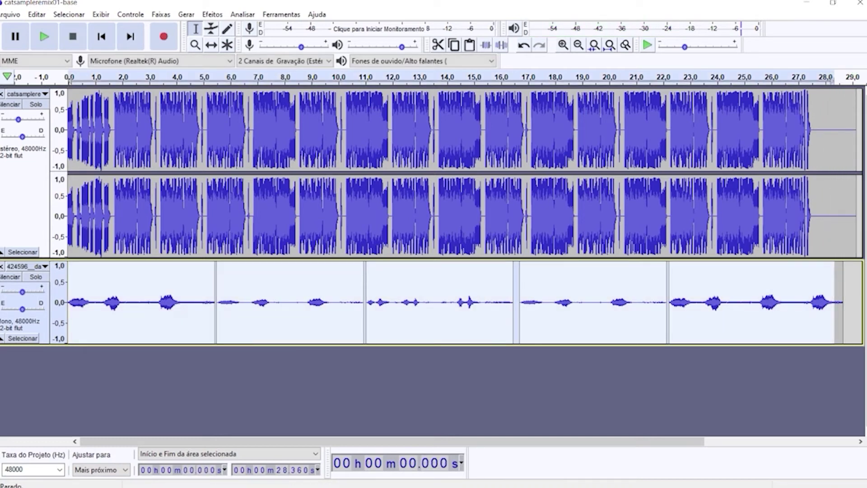
pyautogui.click(211, 15)
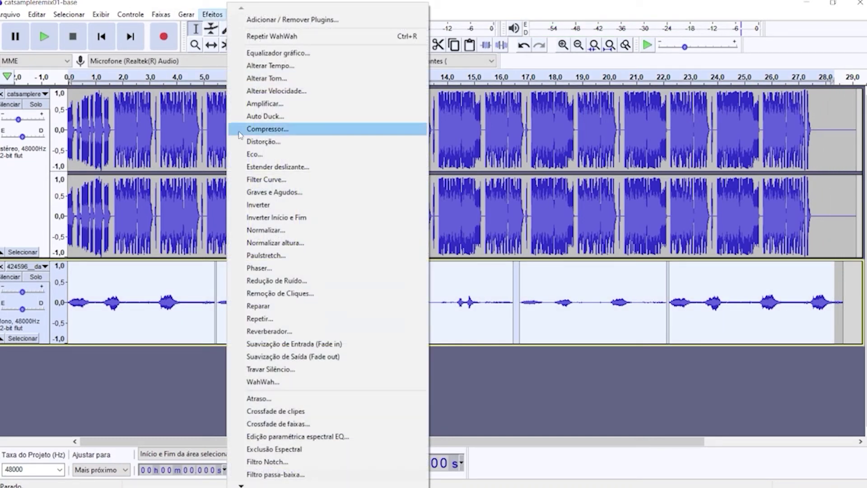
pyautogui.click(283, 130)
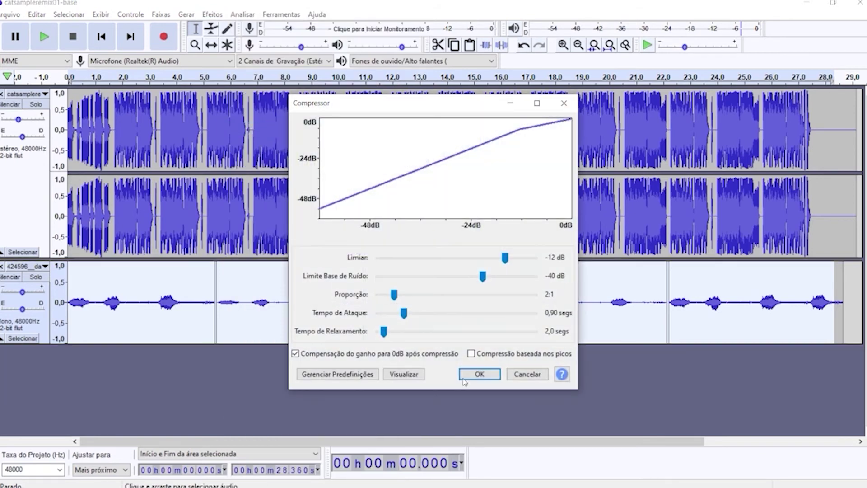
pyautogui.click(481, 374)
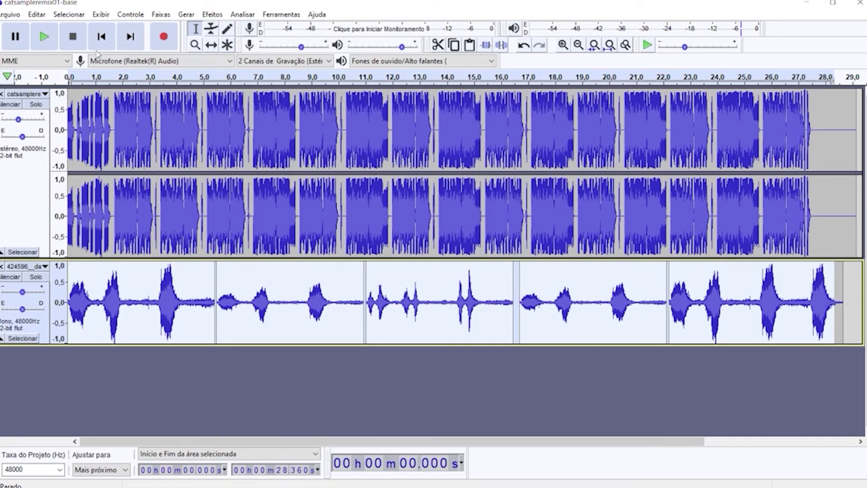
pyautogui.click(101, 36)
# During playback, set the beat track's gain to -2 dB and the meow track's to -8 dB.
pyautogui.click(44, 36)
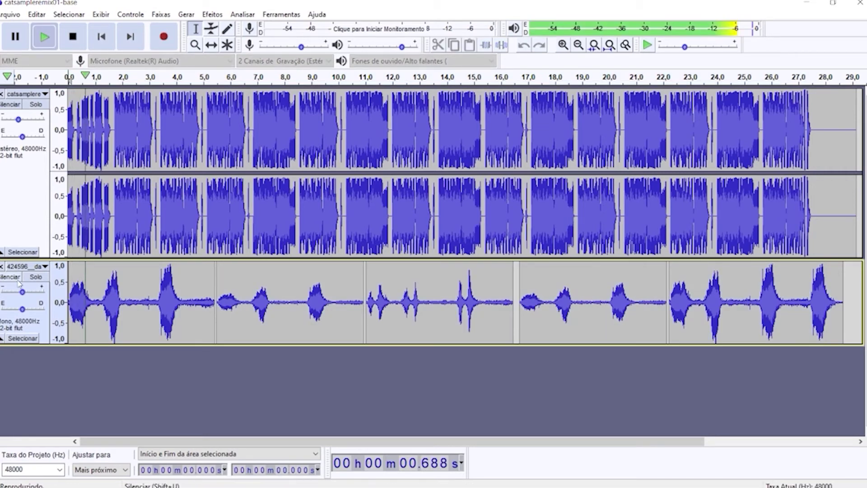
pyautogui.moveTo(20, 292); pyautogui.dragTo(18, 293)
pyautogui.moveTo(20, 119); pyautogui.dragTo(29, 124)
pyautogui.moveTo(28, 123)
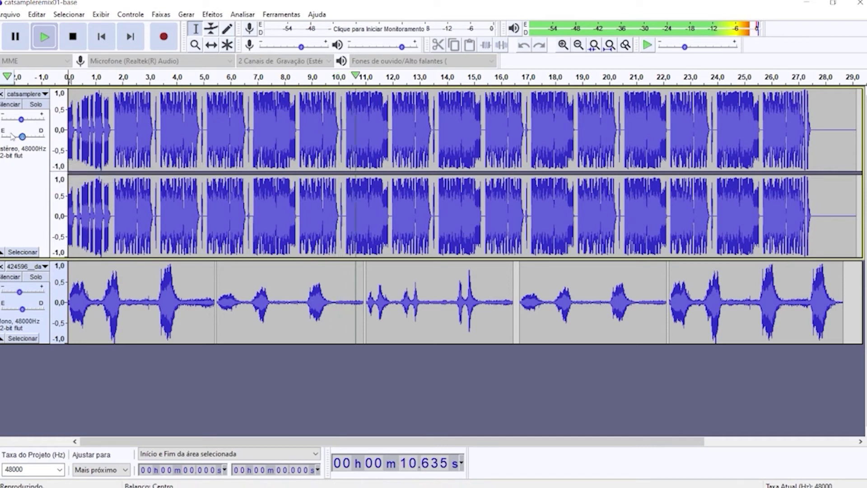
pyautogui.moveTo(20, 292); pyautogui.dragTo(17, 296)
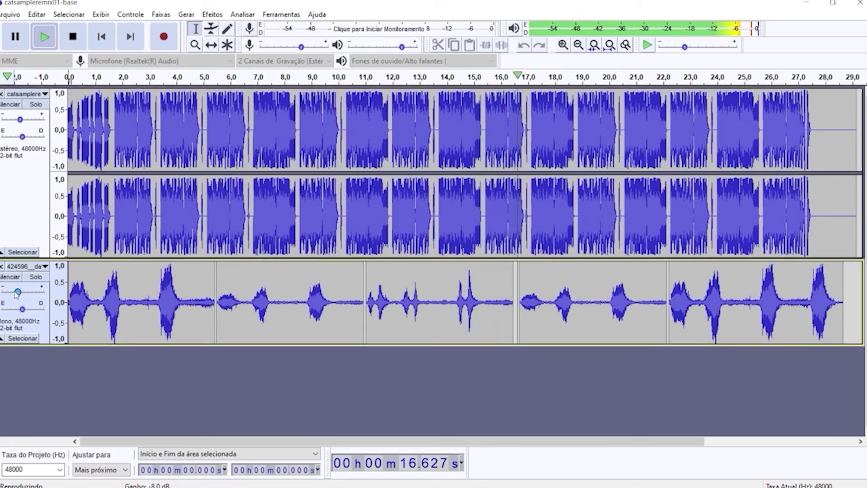
pyautogui.moveTo(16, 294)
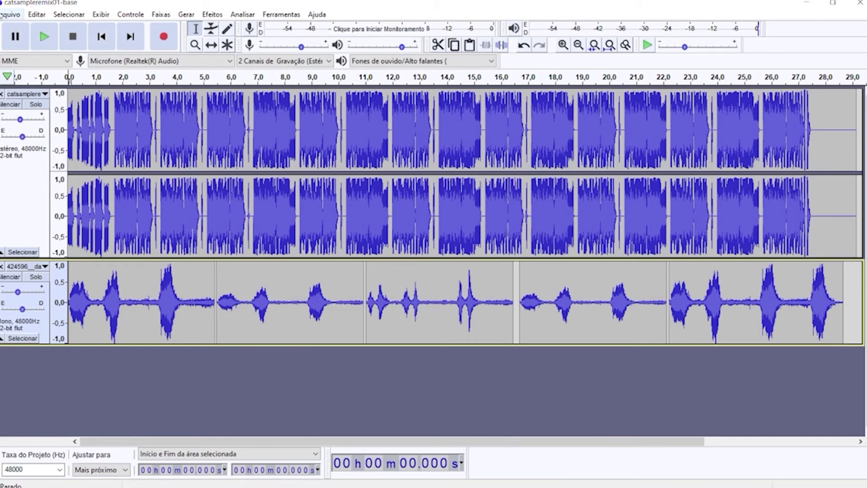
# Export the mix as WAV named catsampleremix01-final, accepting the stereo mixdown and metadata dialogs.
pyautogui.click(1, 15)
pyautogui.moveTo(34, 97)
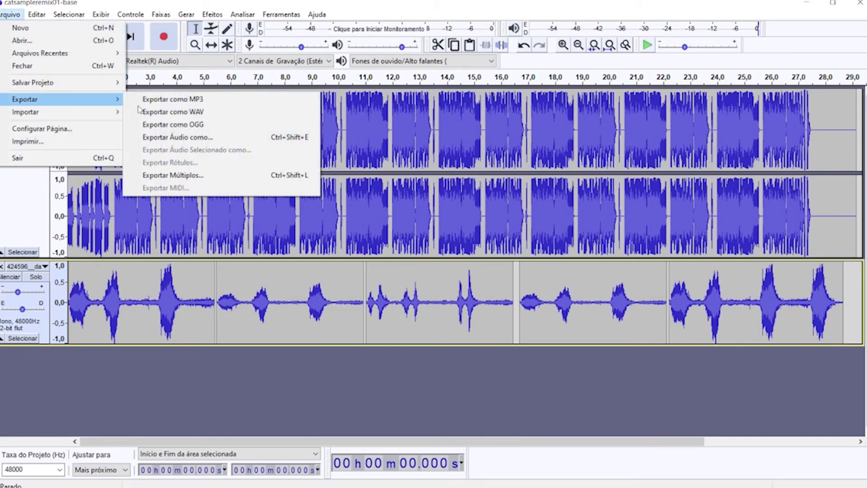
pyautogui.click(193, 113)
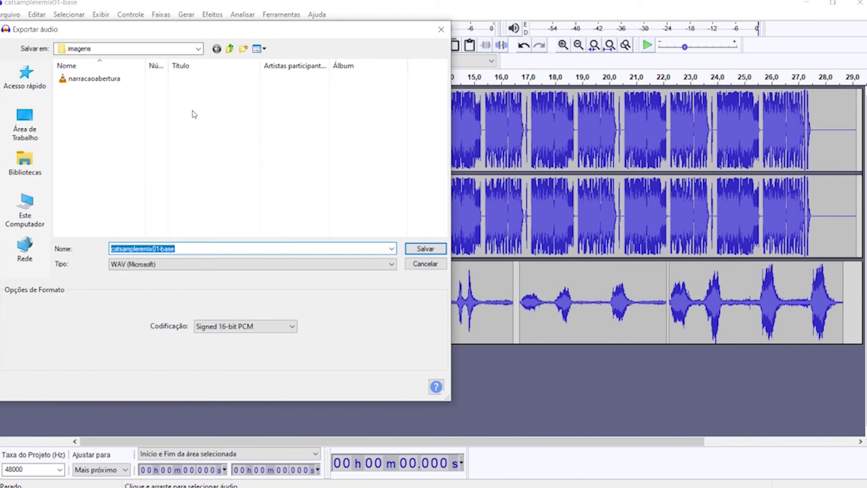
pyautogui.moveTo(162, 248); pyautogui.dragTo(188, 246)
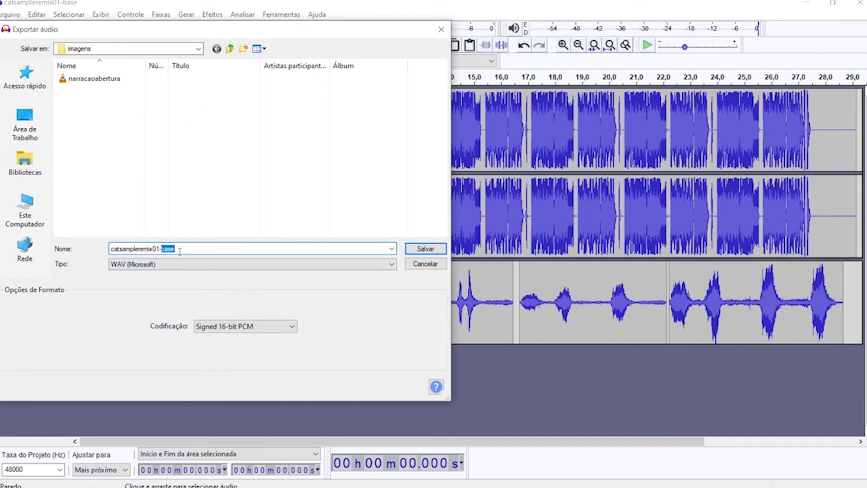
pyautogui.write('fin')
pyautogui.press('Return')
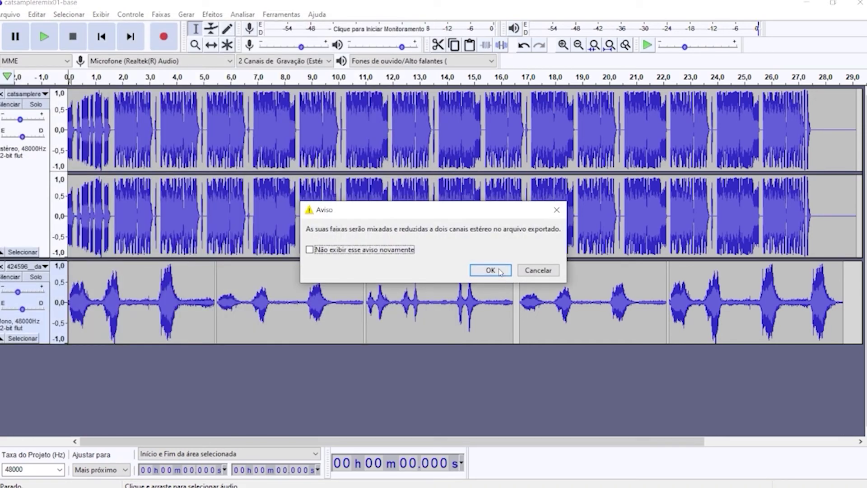
pyautogui.click(492, 270)
pyautogui.click(483, 340)
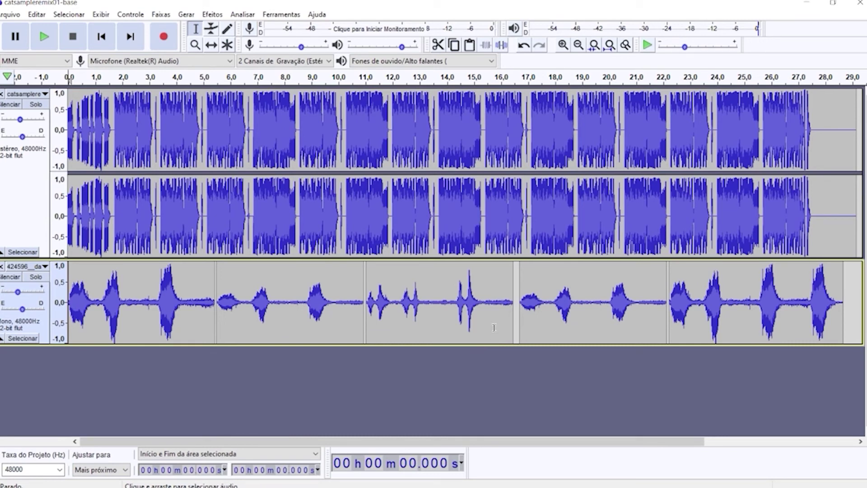
# Reopen the WAV export to check the saved file, cancel it, and browse to the Imagens folder.
pyautogui.click(10, 14)
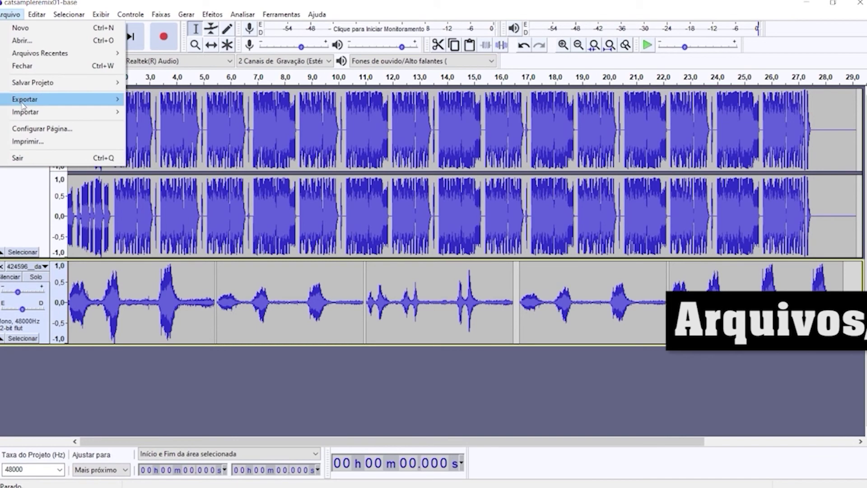
pyautogui.moveTo(23, 102)
pyautogui.click(185, 112)
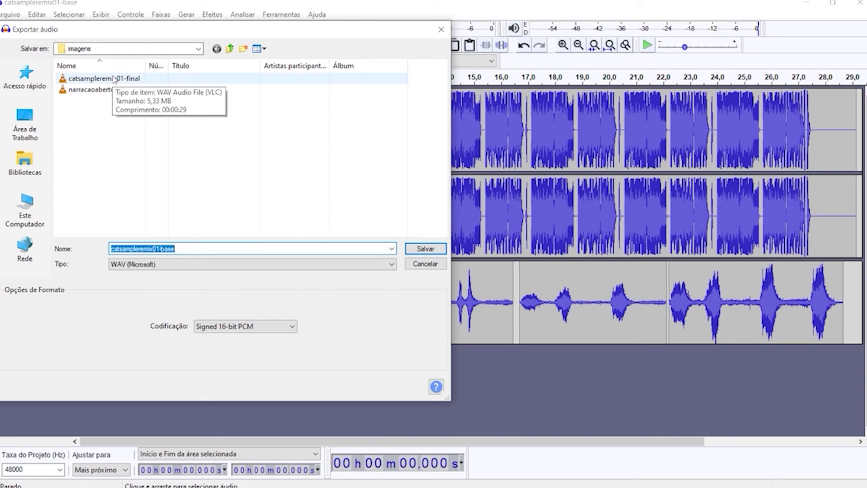
pyautogui.click(425, 264)
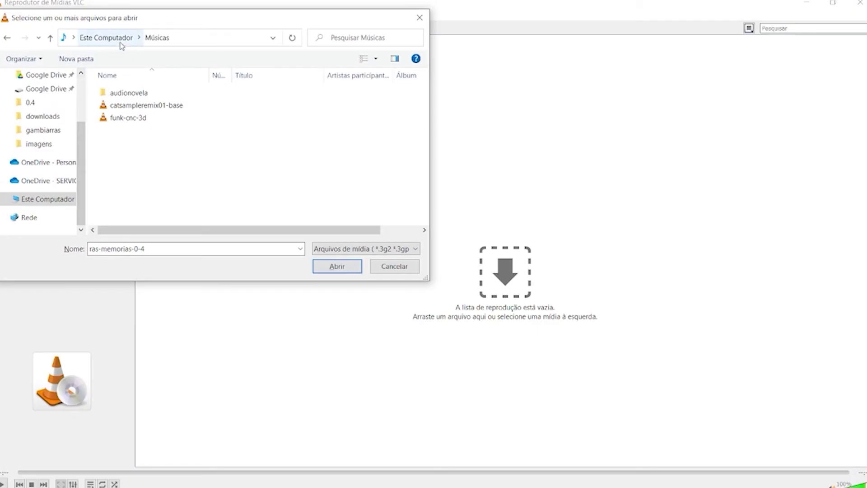
pyautogui.click(113, 38)
pyautogui.doubleClick(149, 177)
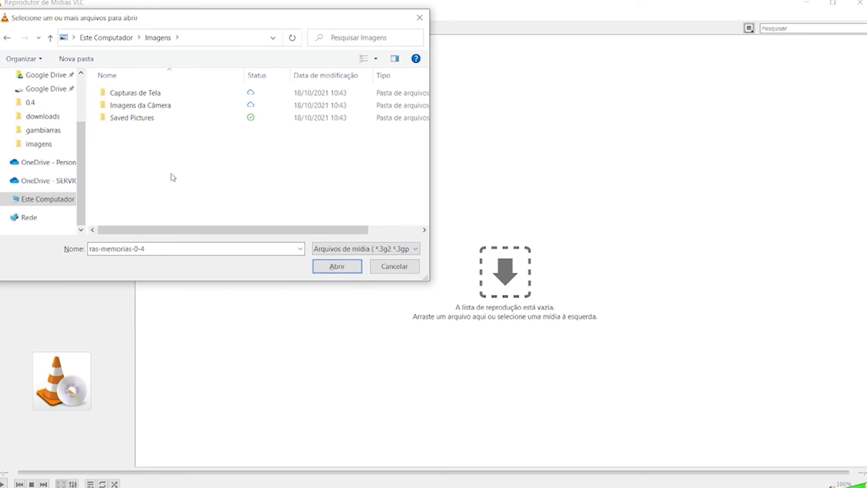
# In VLC's Open dialog, browse from the computer's top level to C: > Usuários > the user folder.
pyautogui.click(106, 38)
pyautogui.scroll(-5, 154, 172)
pyautogui.doubleClick(159, 172)
pyautogui.doubleClick(131, 206)
pyautogui.doubleClick(119, 93)
# Go to the gambiarras > imagens folder and play catsampleremix01-final.wav.
pyautogui.scroll(-3, 133, 126)
pyautogui.scroll(3, 133, 136)
pyautogui.scroll(-2, 131, 145)
pyautogui.scroll(-2, 131, 145)
pyautogui.scroll(3, 134, 181)
pyautogui.scroll(1, 133, 183)
pyautogui.scroll(-3, 155, 158)
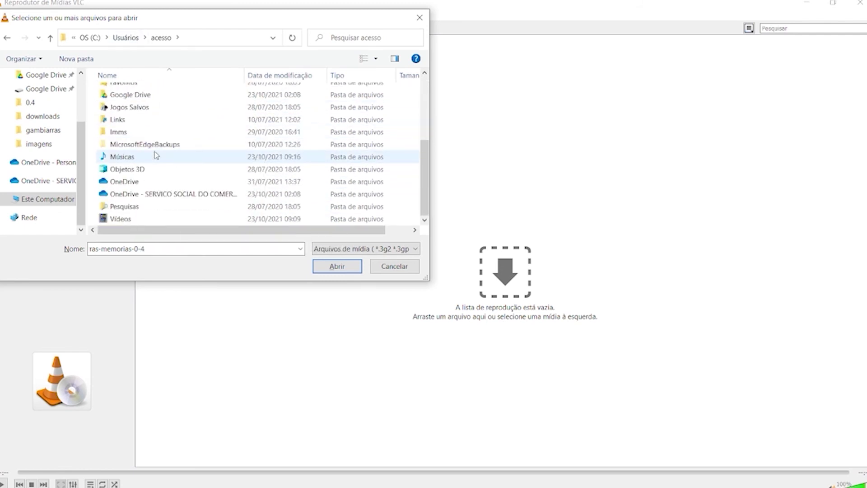
pyautogui.scroll(3, 156, 155)
pyautogui.click(39, 144)
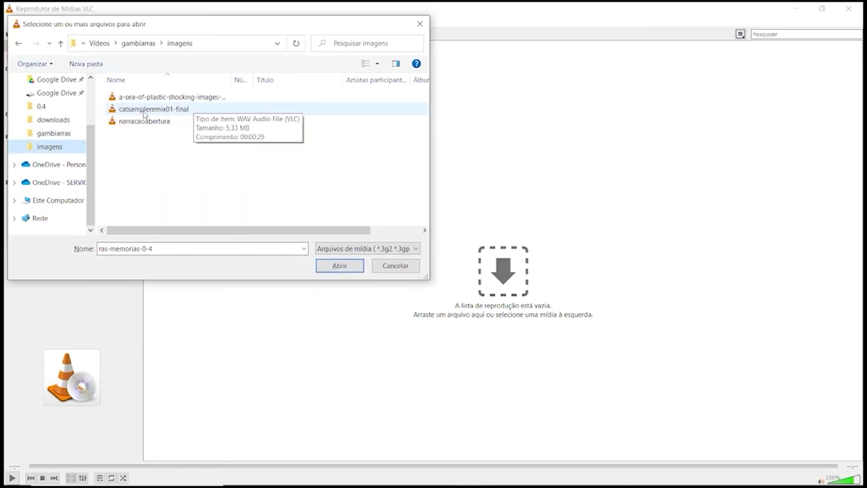
pyautogui.doubleClick(144, 112)
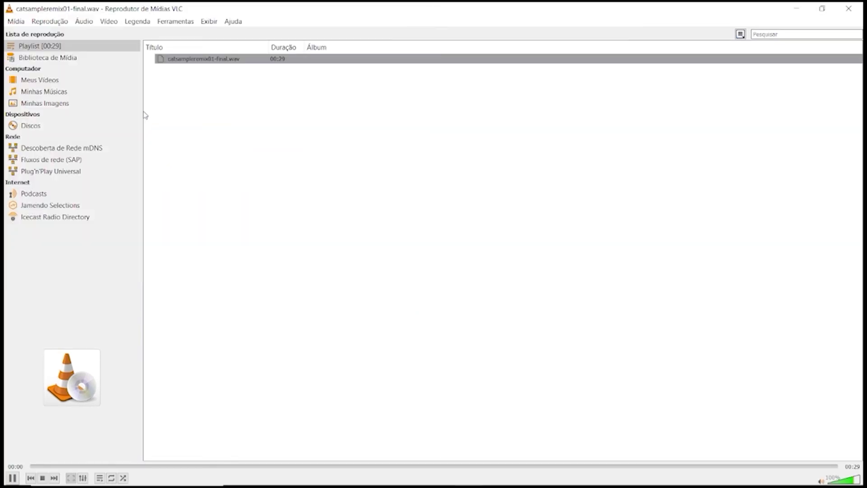